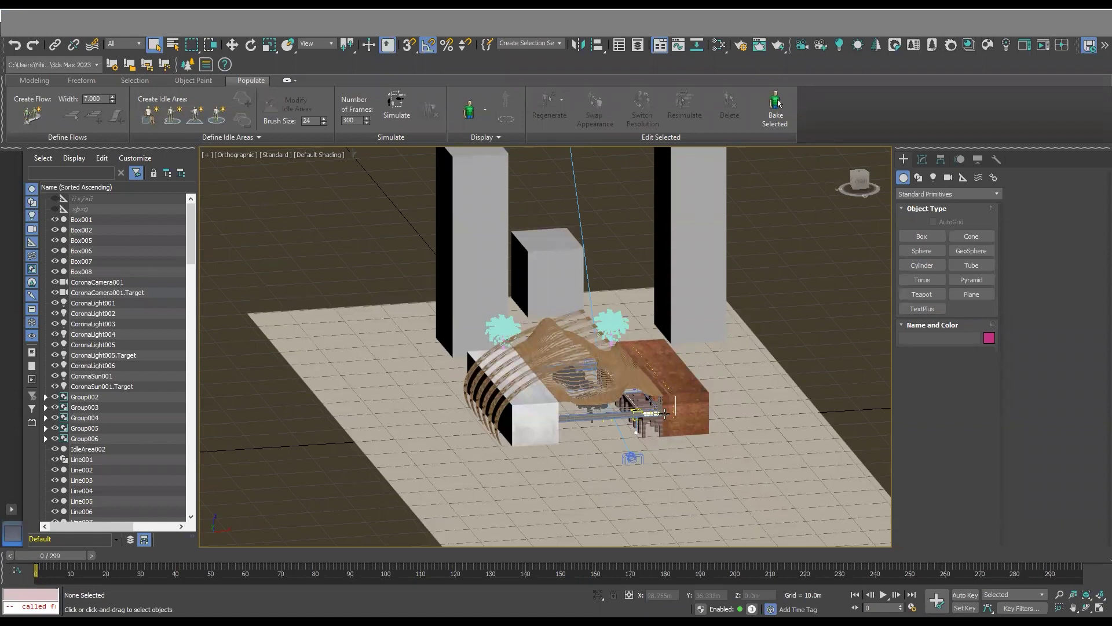
Leave the orthographic view and look through CoronaCamera001 at the atrium under the slat ceiling.
{"action": "scroll", "coordinate": [665, 415], "scroll_direction": "up", "scroll_amount": 2}
{"action": "scroll", "coordinate": [755, 414], "scroll_direction": "up", "scroll_amount": 2}
{"action": "middle_click_drag", "start_coordinate": [747, 415], "coordinate": [678, 417], "text": "alt"}
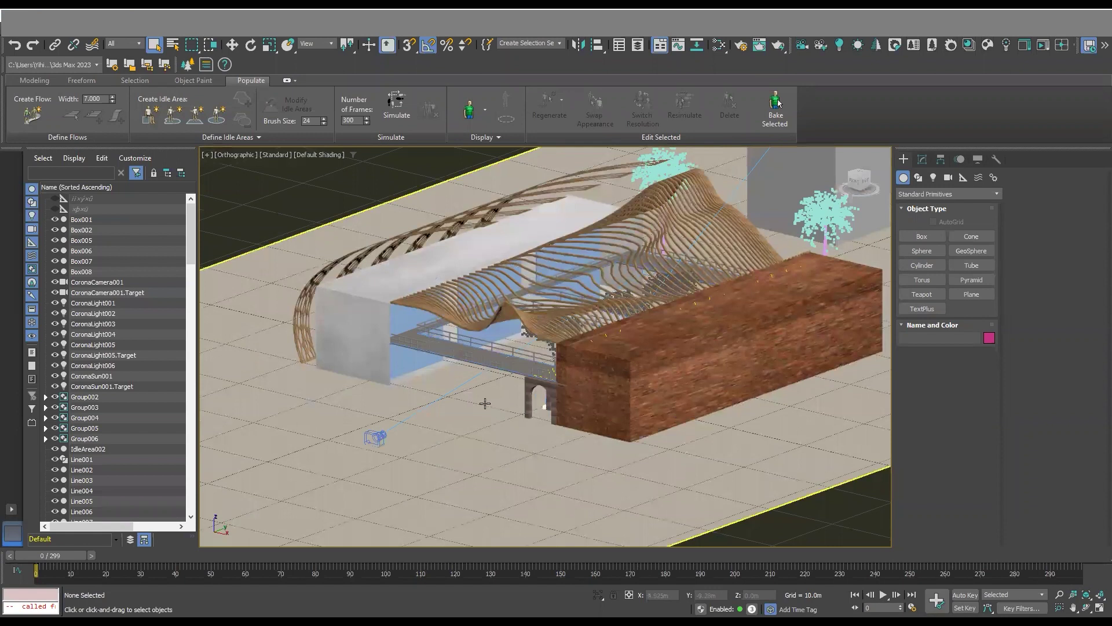
{"action": "mouse_move", "coordinate": [530, 413]}
{"action": "middle_mouse_down"}
{"action": "mouse_move", "coordinate": [566, 439]}
{"action": "mouse_move", "coordinate": [591, 423]}
{"action": "mouse_move", "coordinate": [559, 424]}
{"action": "middle_mouse_up"}
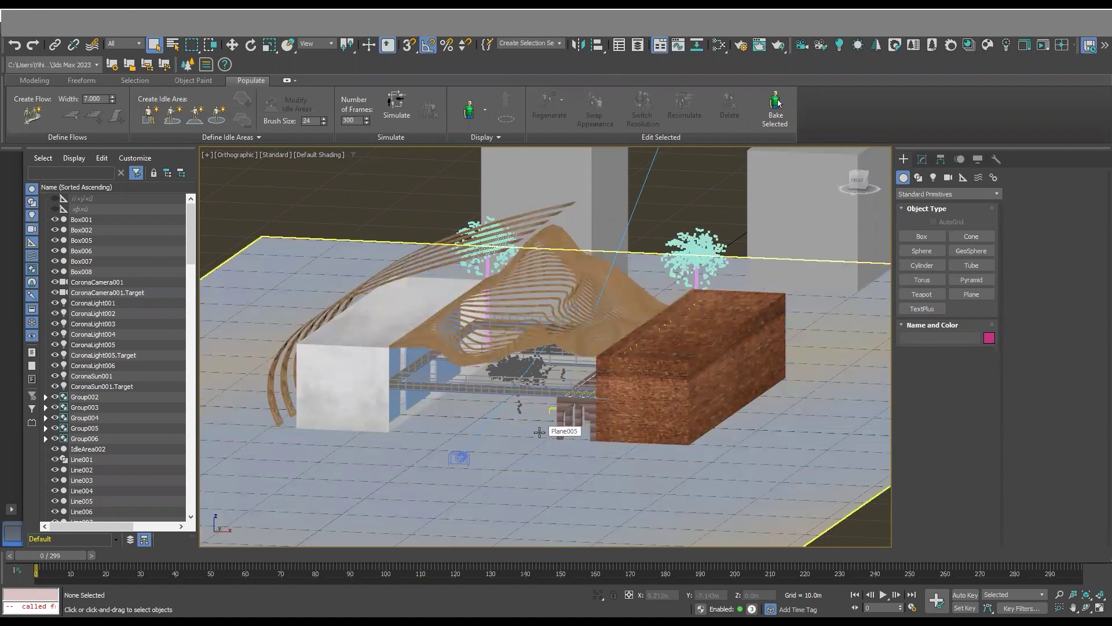
{"action": "mouse_move", "coordinate": [571, 435]}
{"action": "middle_mouse_down", "text": "alt"}
{"action": "mouse_move", "coordinate": [597, 436]}
{"action": "mouse_move", "coordinate": [512, 431]}
{"action": "middle_mouse_up", "text": "alt"}
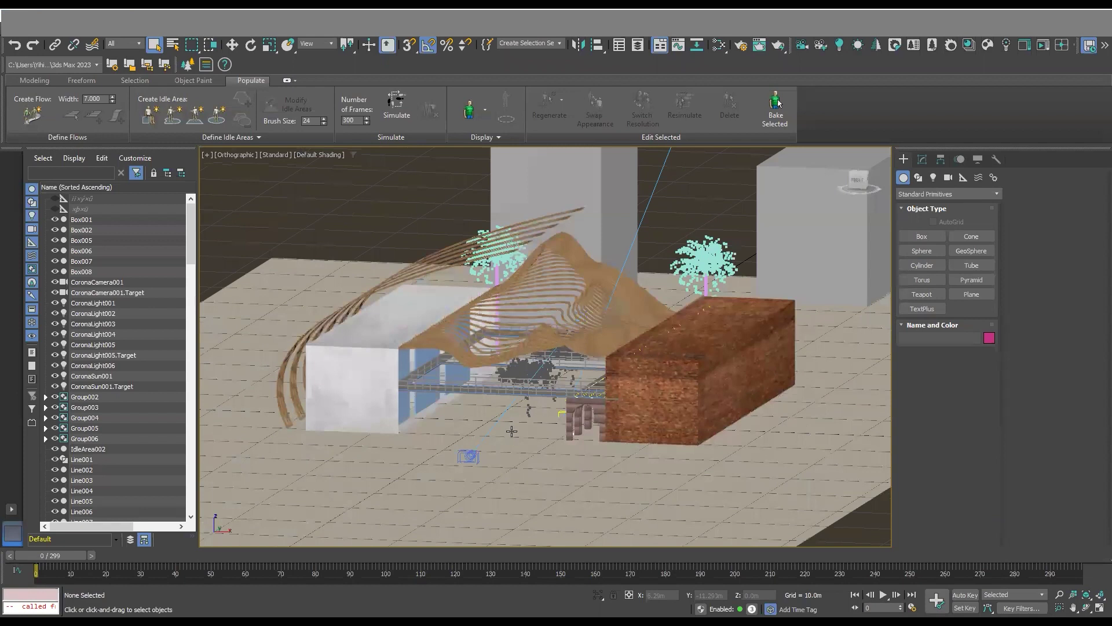
{"action": "scroll", "coordinate": [512, 431], "scroll_direction": "up", "scroll_amount": 2}
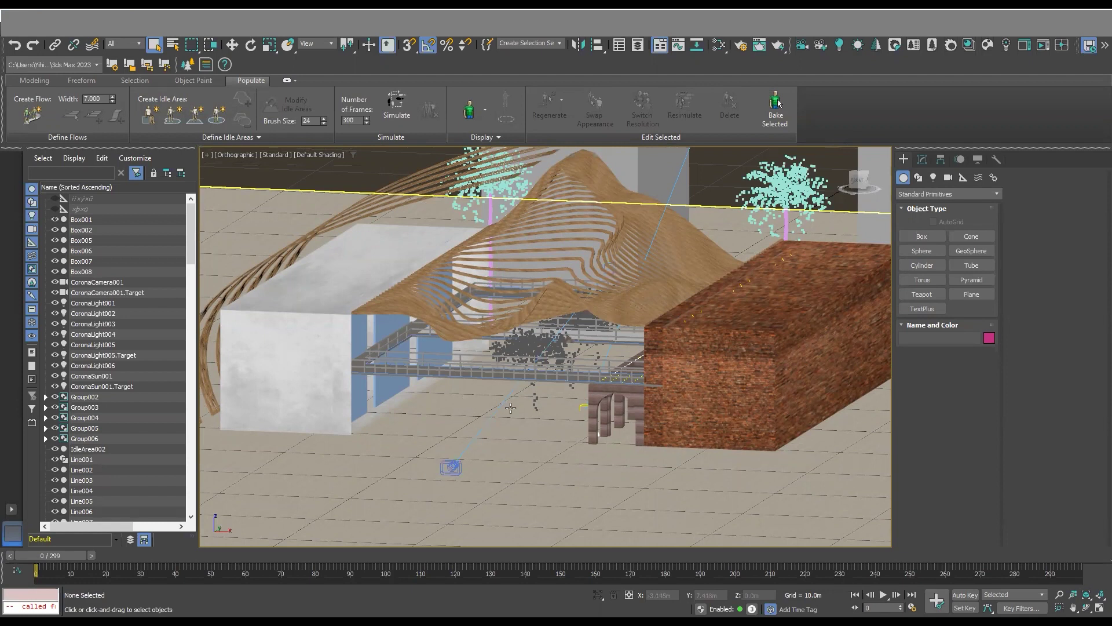
{"action": "key", "text": "p"}
{"action": "key", "text": "c"}
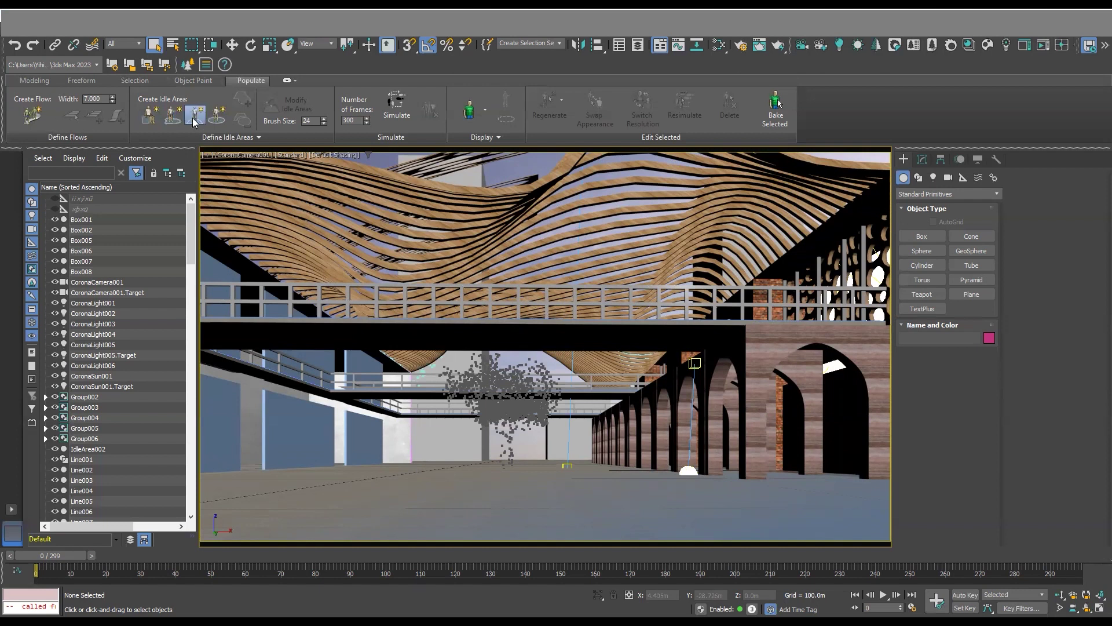
Start a Populate idle area on floor plane Plane005 using the rectangle idle area tool.
{"action": "left_click", "coordinate": [172, 118]}
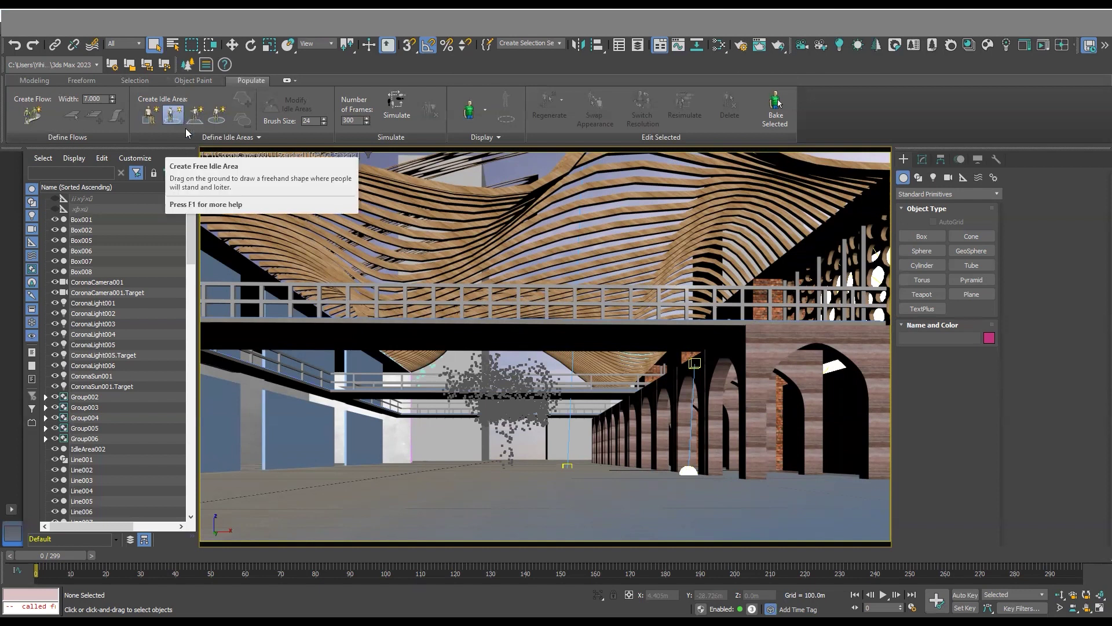
{"action": "left_click", "coordinate": [443, 475]}
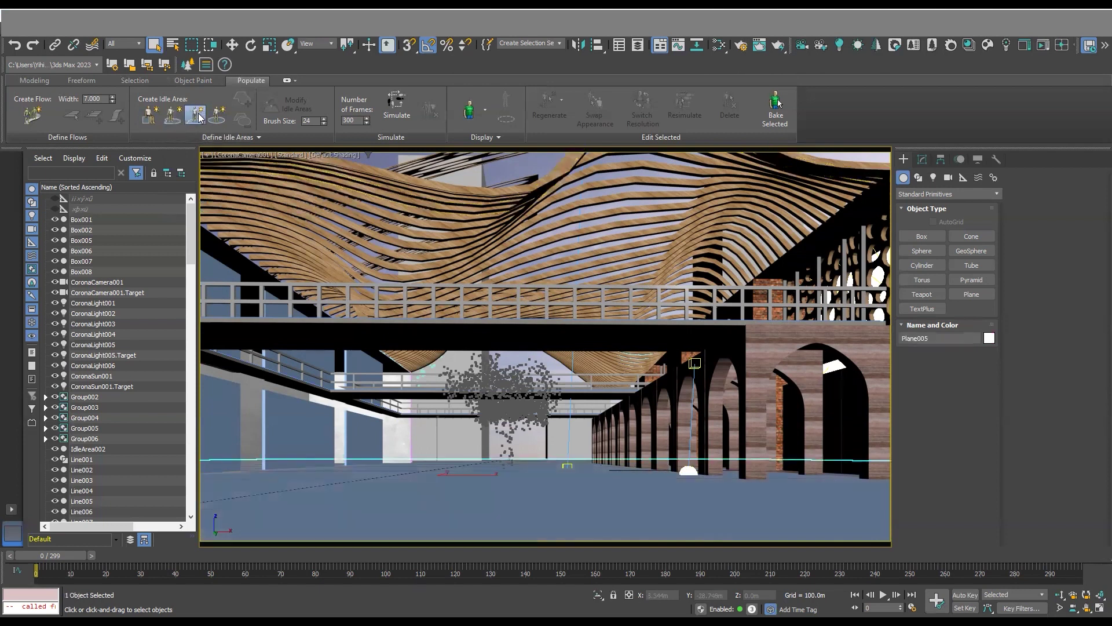
{"action": "left_click", "coordinate": [199, 117]}
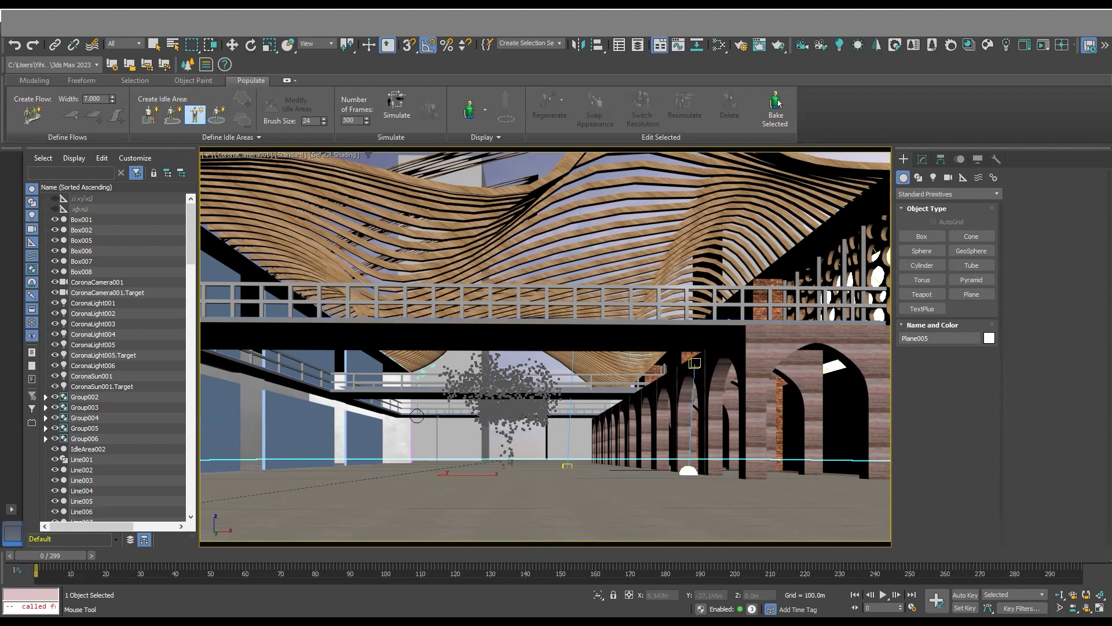
Draw rectangular IdleArea003 across the atrium floor and nudge it into place in Perspective.
{"action": "mouse_move", "coordinate": [380, 461]}
{"action": "left_mouse_down"}
{"action": "mouse_move", "coordinate": [606, 503]}
{"action": "mouse_move", "coordinate": [860, 500]}
{"action": "left_mouse_up"}
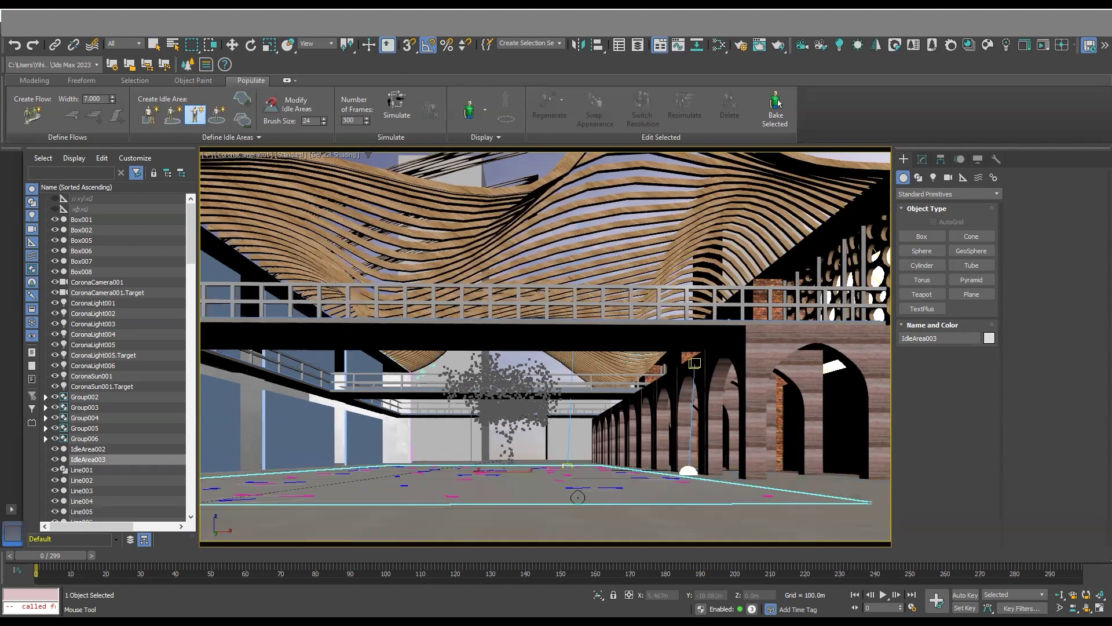
{"action": "key", "text": "p"}
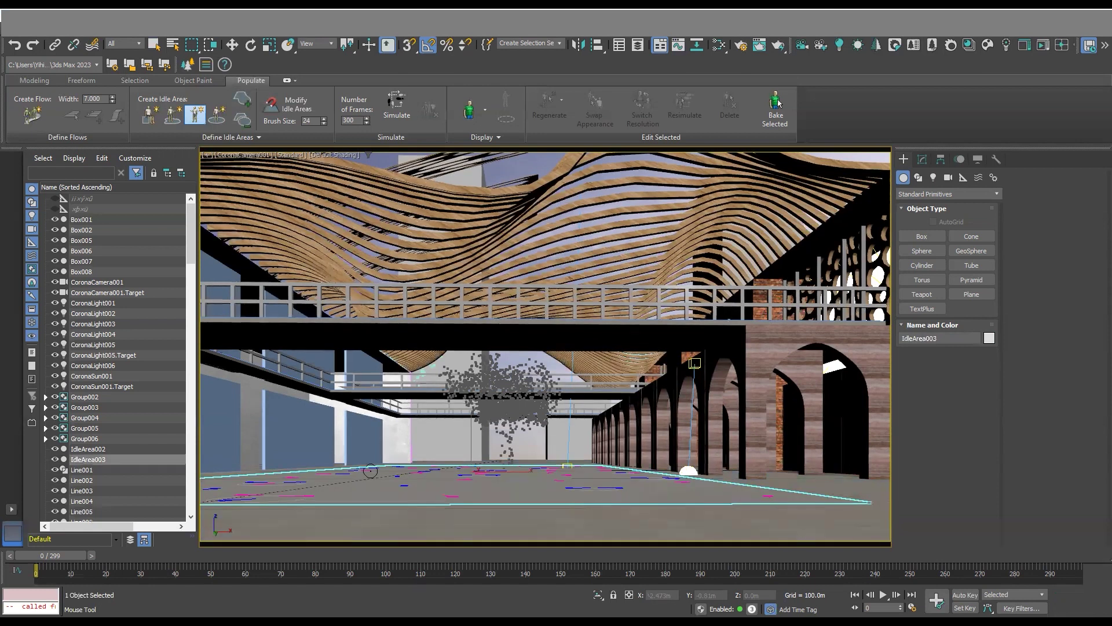
{"action": "scroll", "coordinate": [388, 474], "scroll_direction": "up", "scroll_amount": 3}
{"action": "mouse_move", "coordinate": [411, 477]}
{"action": "middle_mouse_down", "text": "alt"}
{"action": "mouse_move", "coordinate": [421, 483]}
{"action": "mouse_move", "coordinate": [389, 479]}
{"action": "mouse_move", "coordinate": [466, 423]}
{"action": "middle_mouse_up", "text": "alt"}
{"action": "scroll", "coordinate": [471, 426], "scroll_direction": "up", "scroll_amount": 2}
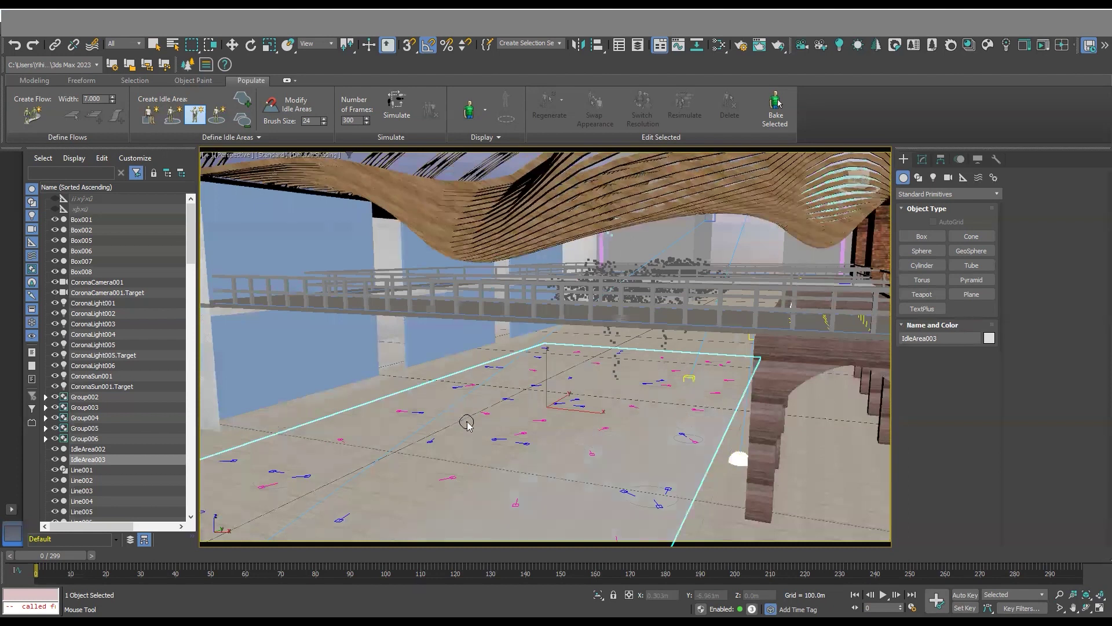
{"action": "key", "text": "w"}
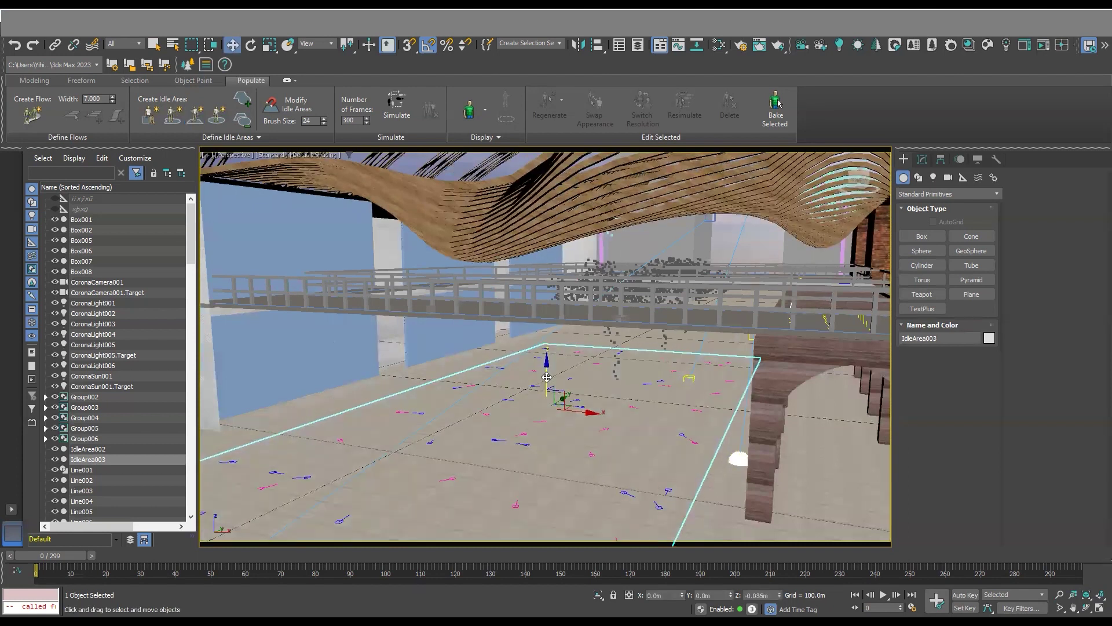
{"action": "left_click_drag", "start_coordinate": [547, 377], "coordinate": [544, 373]}
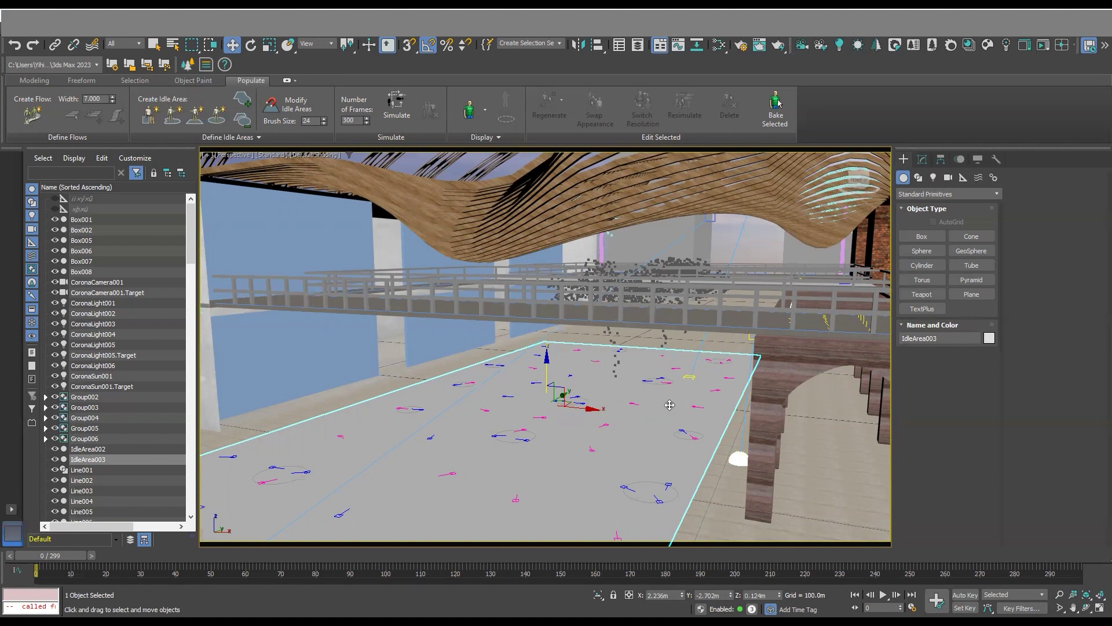
Lower IdleArea003's density to about 40% and adjust the Singles/Groups and 3s/2s ratios.
{"action": "left_click", "coordinate": [924, 161]}
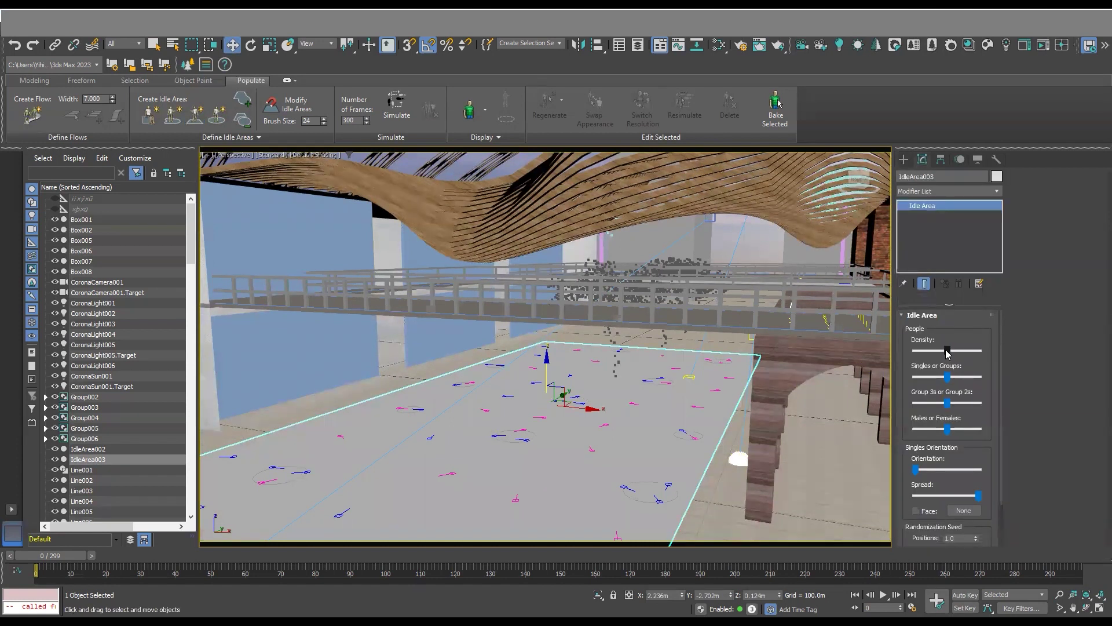
{"action": "mouse_move", "coordinate": [947, 351]}
{"action": "left_mouse_down"}
{"action": "mouse_move", "coordinate": [923, 350]}
{"action": "mouse_move", "coordinate": [955, 355]}
{"action": "left_mouse_up"}
{"action": "mouse_move", "coordinate": [978, 351]}
{"action": "left_mouse_down"}
{"action": "mouse_move", "coordinate": [940, 350]}
{"action": "mouse_move", "coordinate": [975, 377]}
{"action": "left_mouse_up"}
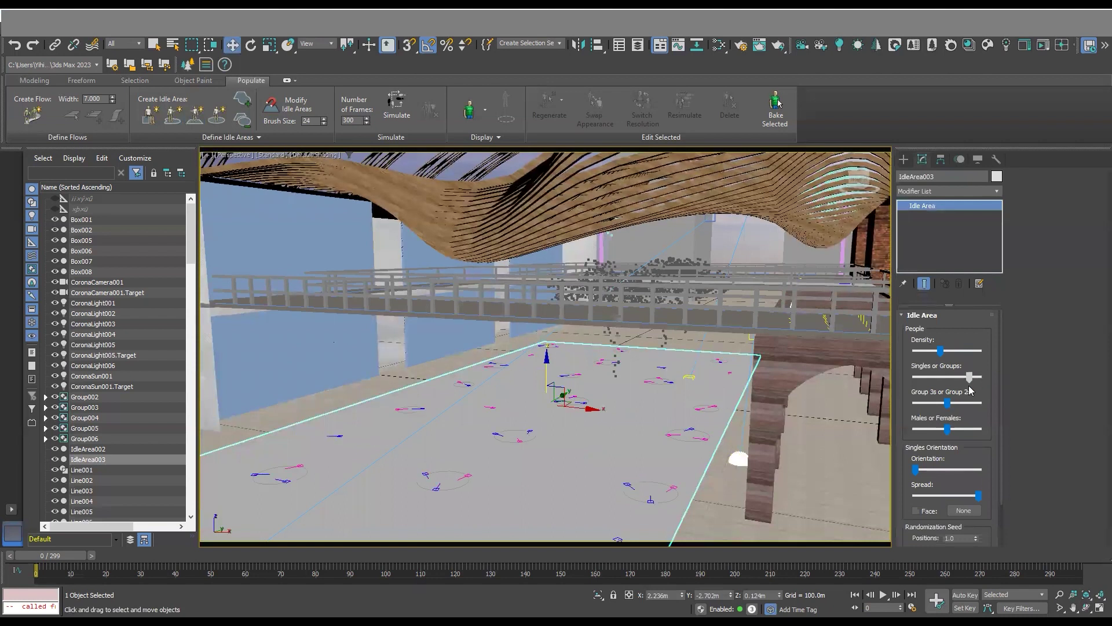
{"action": "left_click_drag", "start_coordinate": [975, 377], "coordinate": [967, 377]}
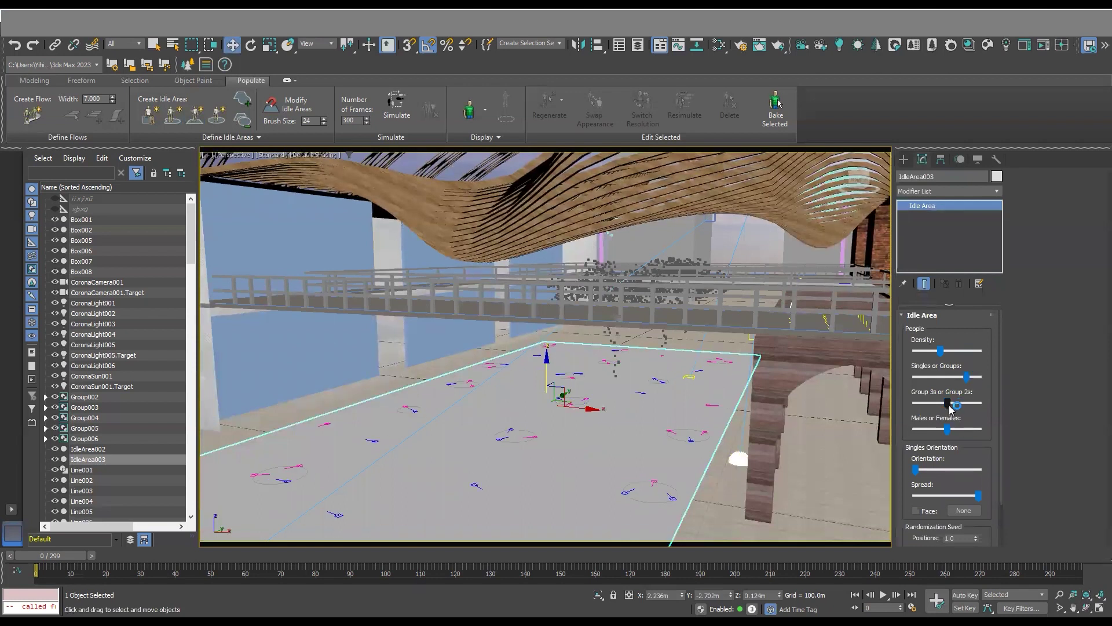
{"action": "left_click_drag", "start_coordinate": [948, 403], "coordinate": [936, 406]}
Shift IdleArea003's Males/Females mix to the opposite extreme and raise the Orientation value.
{"action": "left_click_drag", "start_coordinate": [948, 429], "coordinate": [985, 432]}
{"action": "mouse_move", "coordinate": [978, 429]}
{"action": "left_mouse_down"}
{"action": "mouse_move", "coordinate": [915, 430]}
{"action": "mouse_move", "coordinate": [953, 434]}
{"action": "left_mouse_up"}
{"action": "middle_click_drag", "start_coordinate": [628, 479], "coordinate": [655, 480], "text": "alt"}
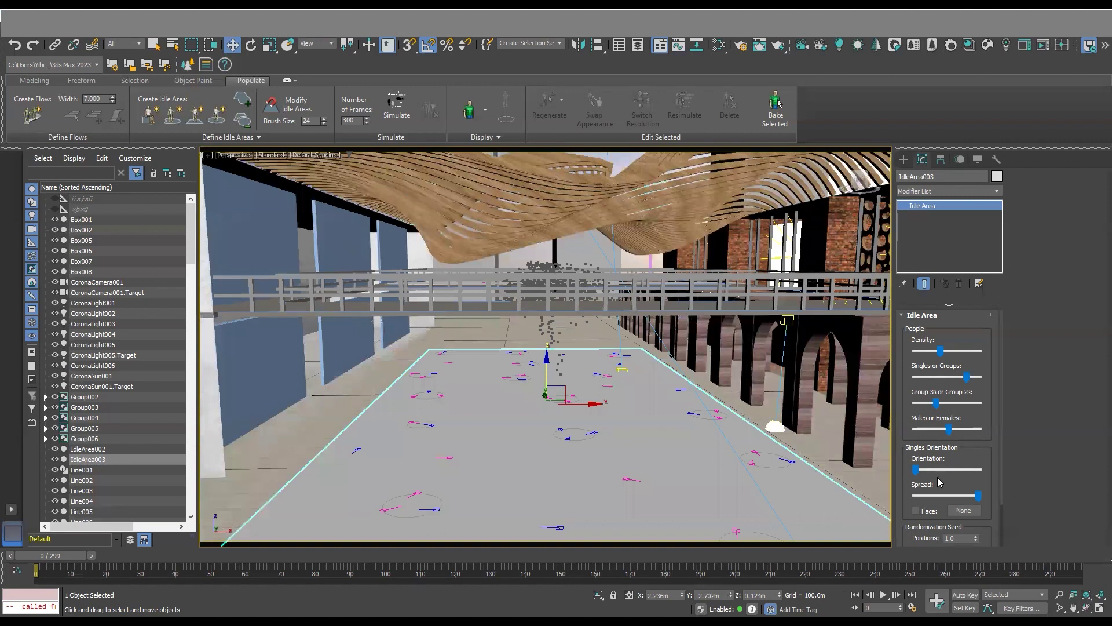
{"action": "mouse_move", "coordinate": [916, 469]}
{"action": "left_mouse_down"}
{"action": "mouse_move", "coordinate": [941, 469]}
{"action": "mouse_move", "coordinate": [916, 470]}
{"action": "left_mouse_up"}
{"action": "left_click_drag", "start_coordinate": [916, 469], "coordinate": [942, 481]}
{"action": "left_click_drag", "start_coordinate": [942, 481], "coordinate": [934, 481]}
{"action": "mouse_move", "coordinate": [737, 482]}
{"action": "middle_mouse_down"}
{"action": "mouse_move", "coordinate": [710, 472]}
{"action": "mouse_move", "coordinate": [684, 485]}
{"action": "mouse_move", "coordinate": [895, 369]}
{"action": "mouse_move", "coordinate": [591, 347]}
{"action": "middle_mouse_up"}
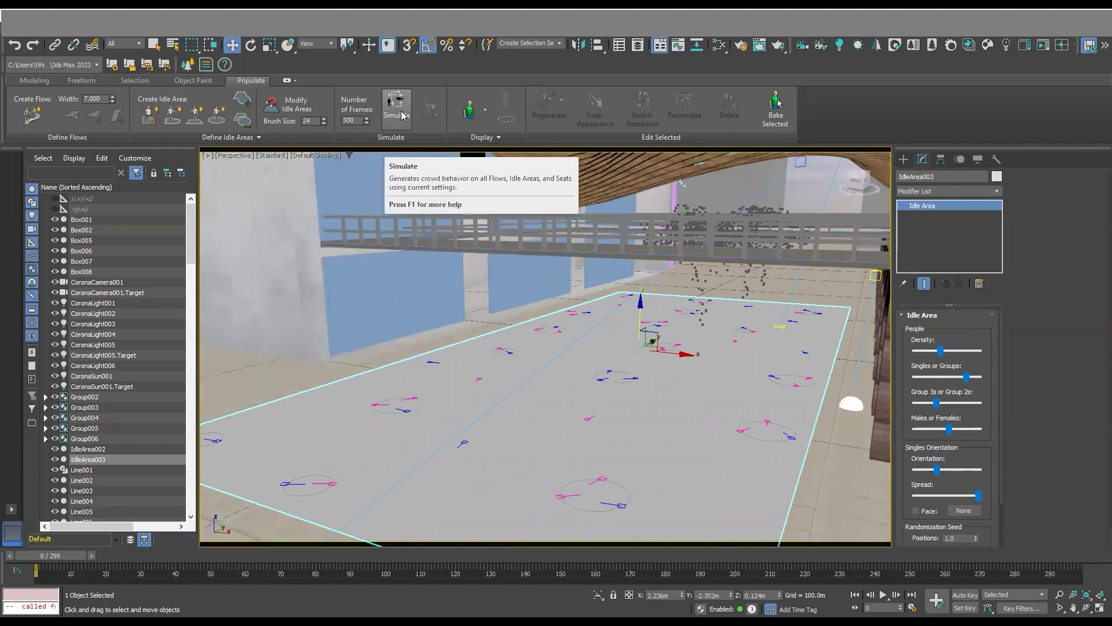
Set Populate display to Stick Figures and simulate IdleArea003's standing crowd.
{"action": "left_click", "coordinate": [485, 112]}
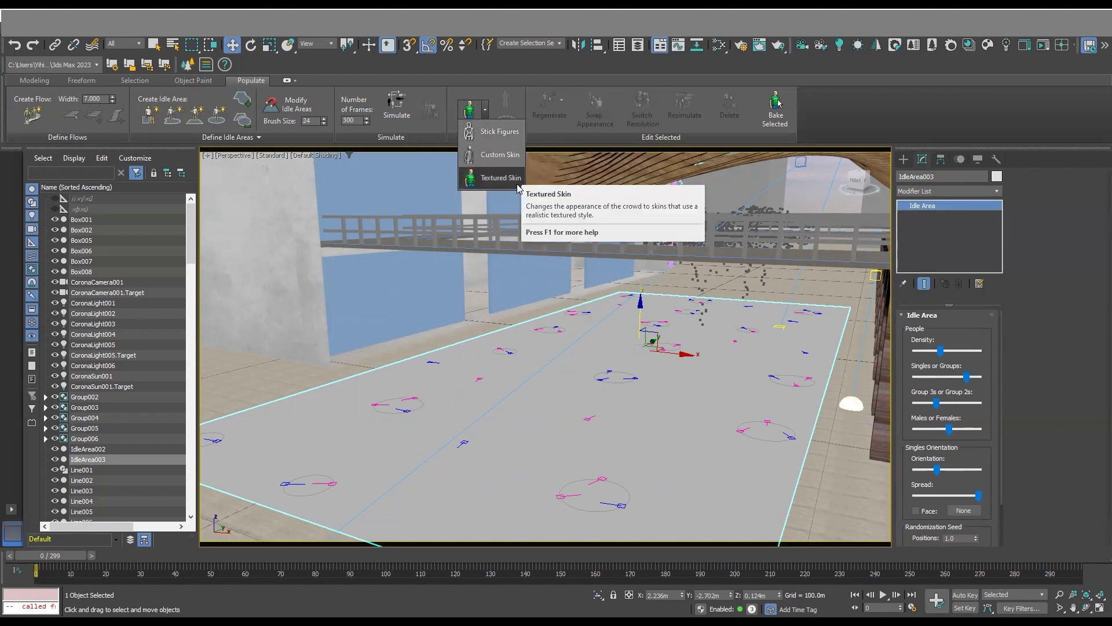
{"action": "left_click", "coordinate": [488, 135]}
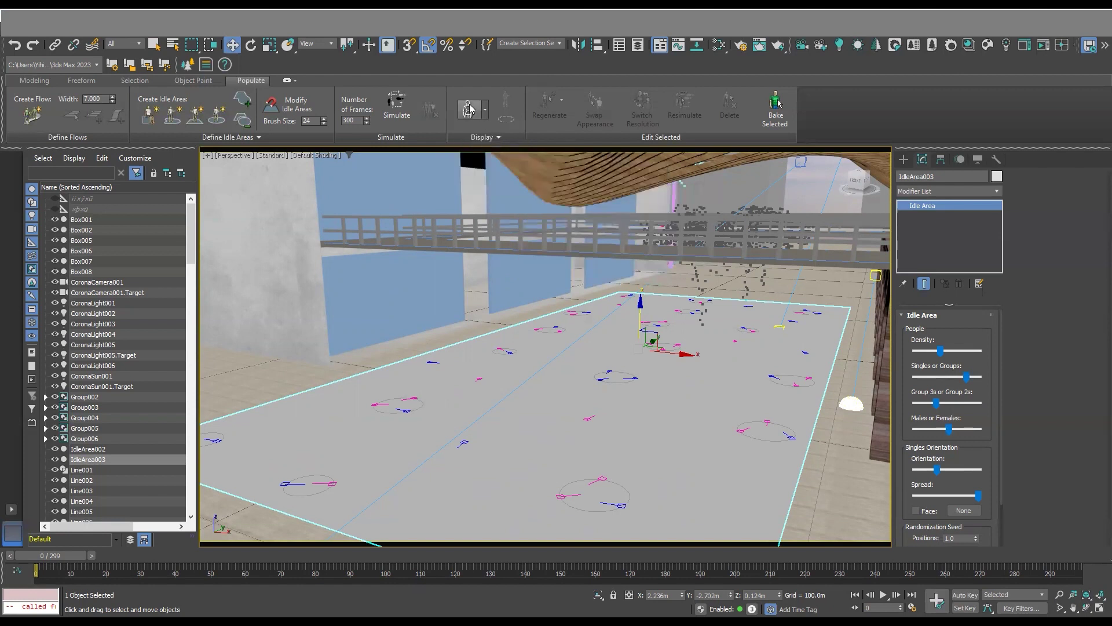
{"action": "left_click", "coordinate": [404, 107]}
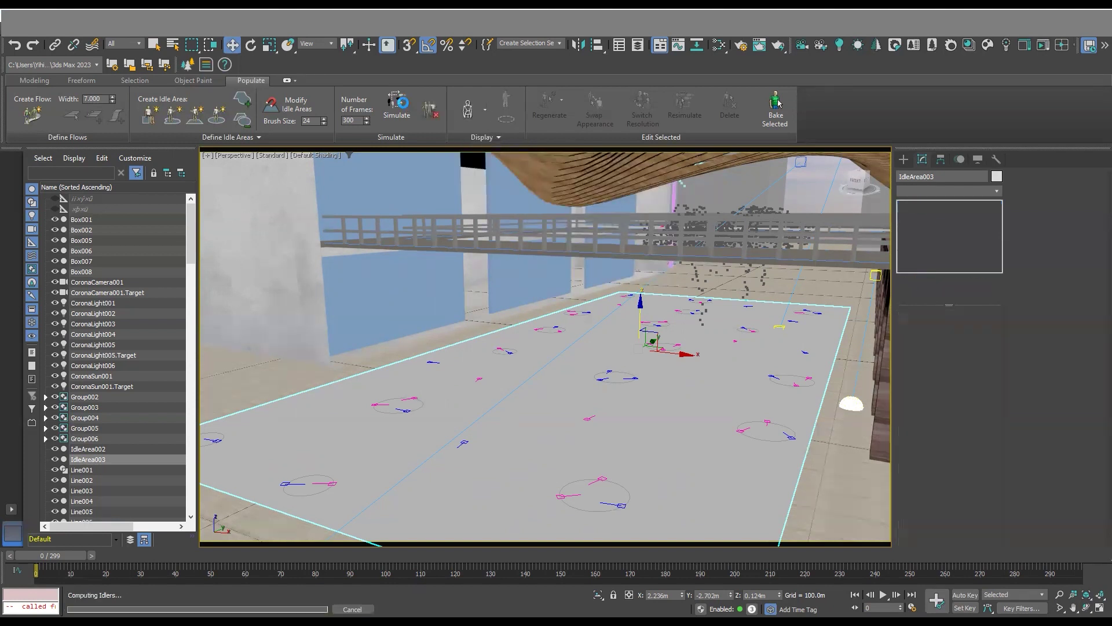
{"action": "mouse_move", "coordinate": [685, 426]}
{"action": "middle_mouse_down", "text": "alt"}
{"action": "mouse_move", "coordinate": [715, 419]}
{"action": "mouse_move", "coordinate": [666, 402]}
{"action": "mouse_move", "coordinate": [655, 382]}
{"action": "middle_mouse_up", "text": "alt"}
{"action": "scroll", "coordinate": [695, 423], "scroll_direction": "up", "scroll_amount": 2}
{"action": "scroll", "coordinate": [684, 406], "scroll_direction": "up", "scroll_amount": 2}
{"action": "scroll", "coordinate": [666, 400], "scroll_direction": "up", "scroll_amount": 2}
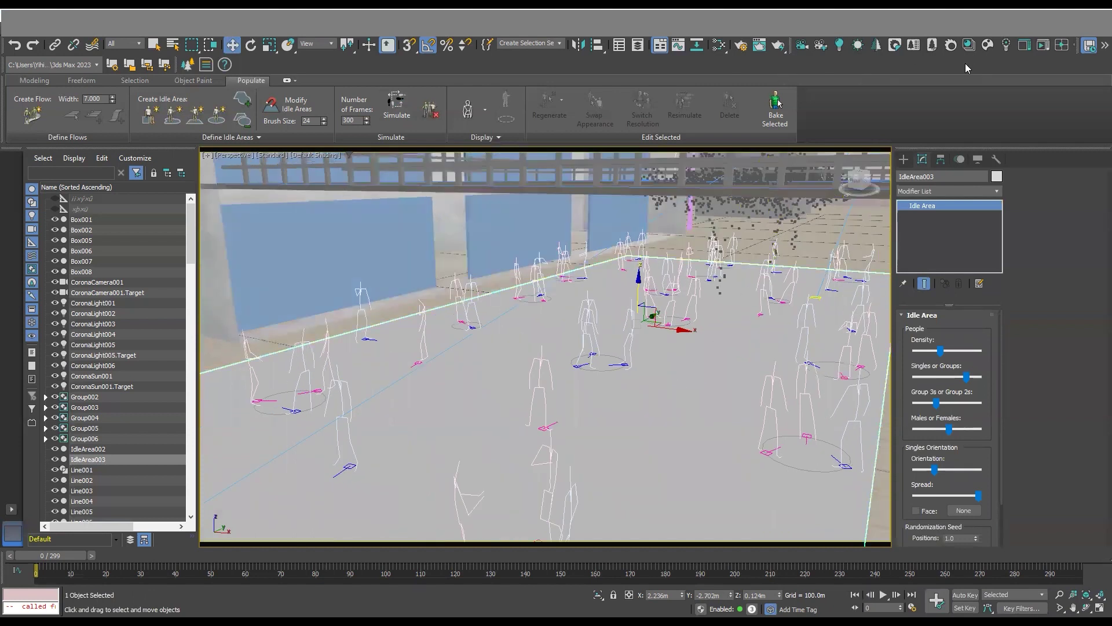
Run an interactive Corona render, dismiss the missing texture files error, then stop it.
{"action": "left_click", "coordinate": [1038, 45]}
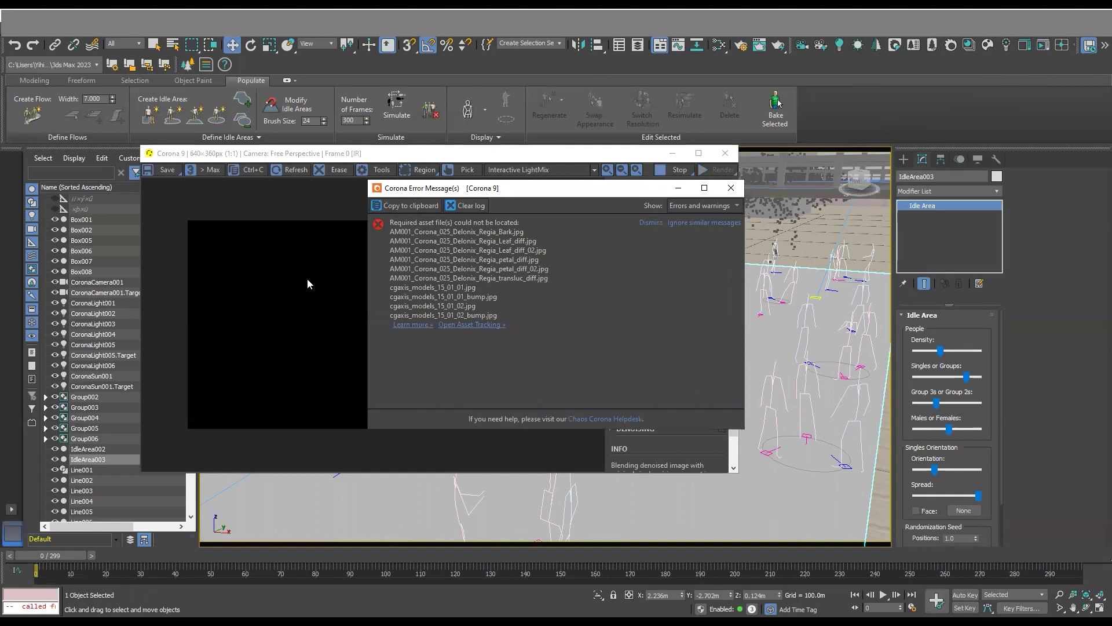
{"action": "left_click", "coordinate": [322, 287]}
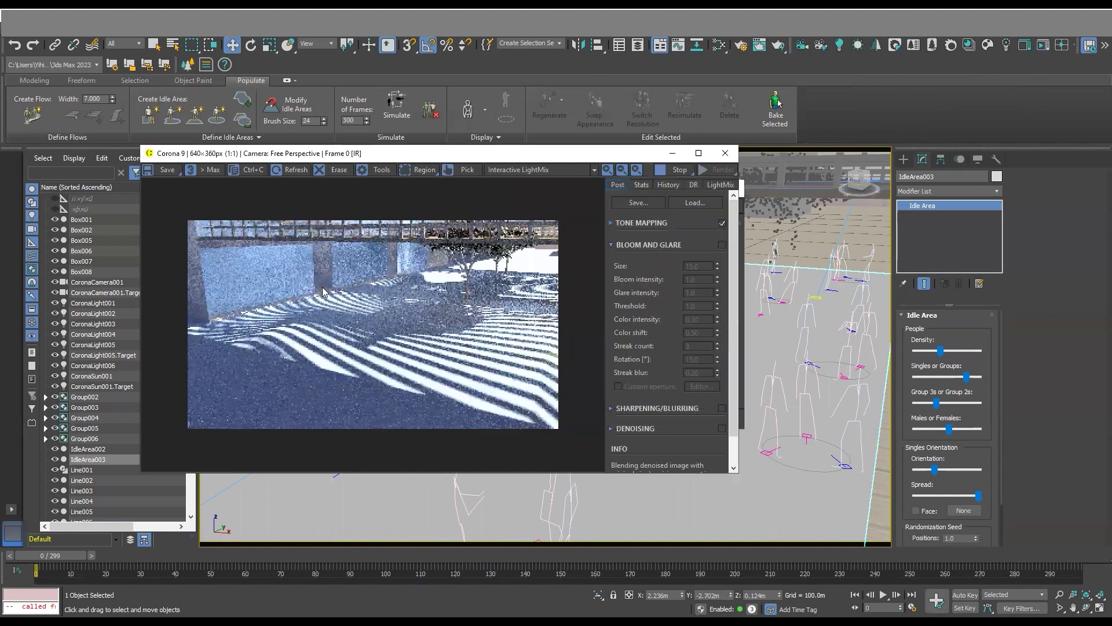
{"action": "scroll", "coordinate": [452, 363], "scroll_direction": "up", "scroll_amount": 1}
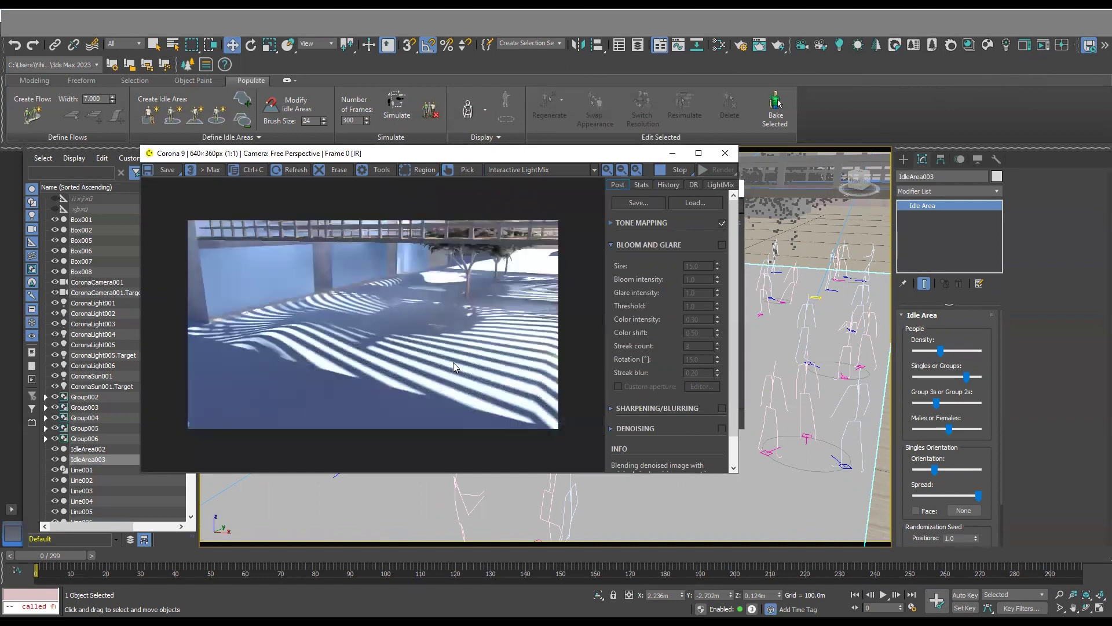
{"action": "left_click_drag", "start_coordinate": [452, 363], "coordinate": [354, 363]}
{"action": "scroll", "coordinate": [353, 363], "scroll_direction": "down", "scroll_amount": 1}
{"action": "left_click", "coordinate": [684, 174]}
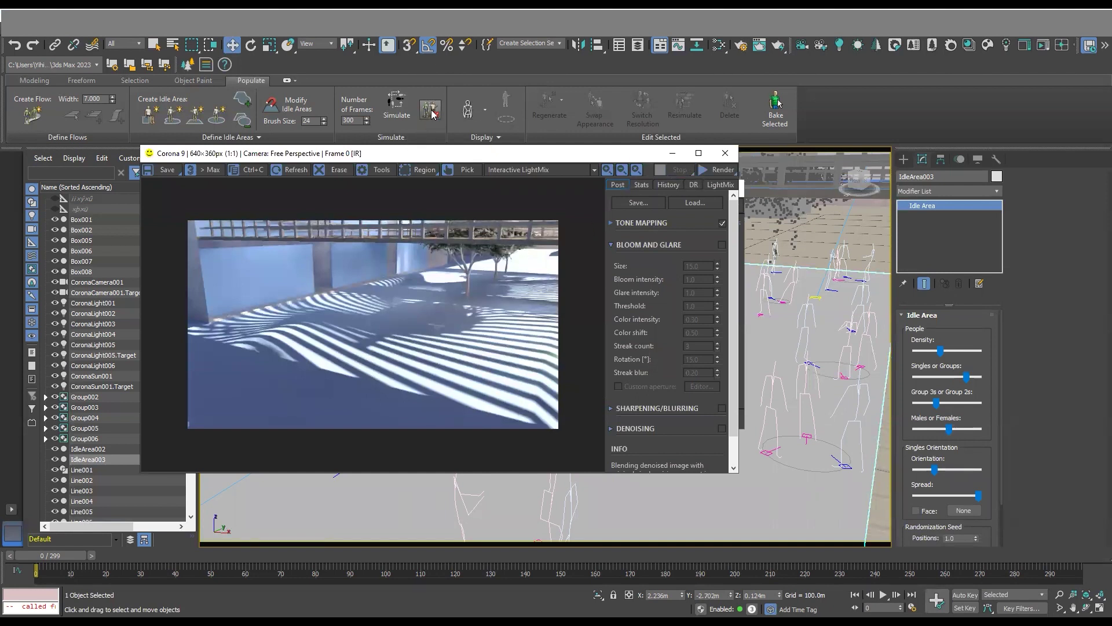
Set Populate display to Textured Skin and re-simulate the idle-area crowd.
{"action": "left_click", "coordinate": [485, 110]}
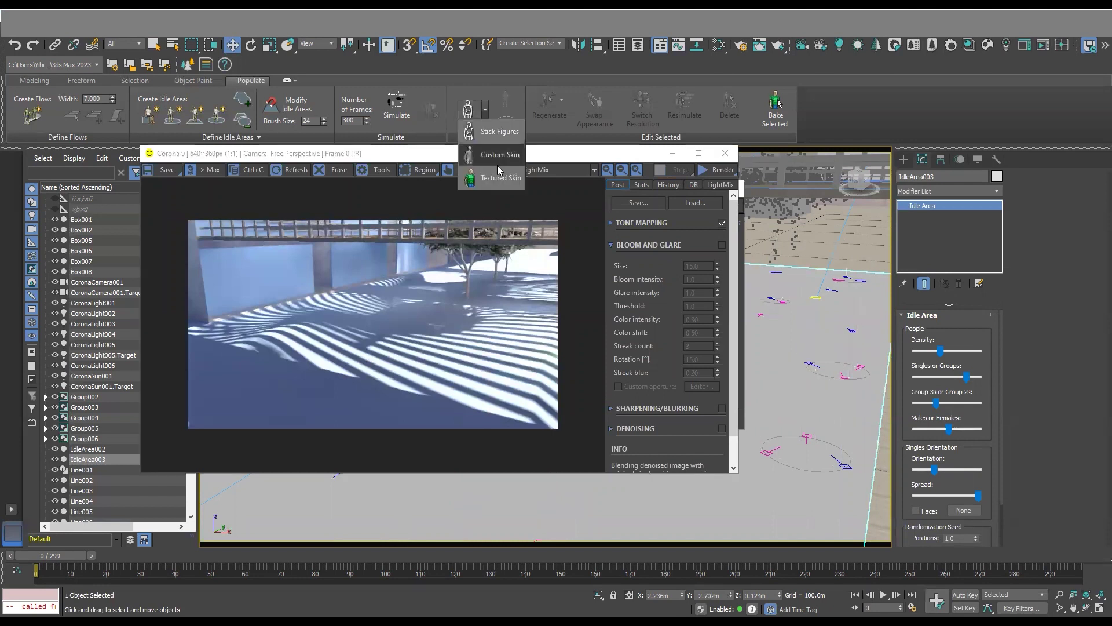
{"action": "left_click", "coordinate": [498, 179]}
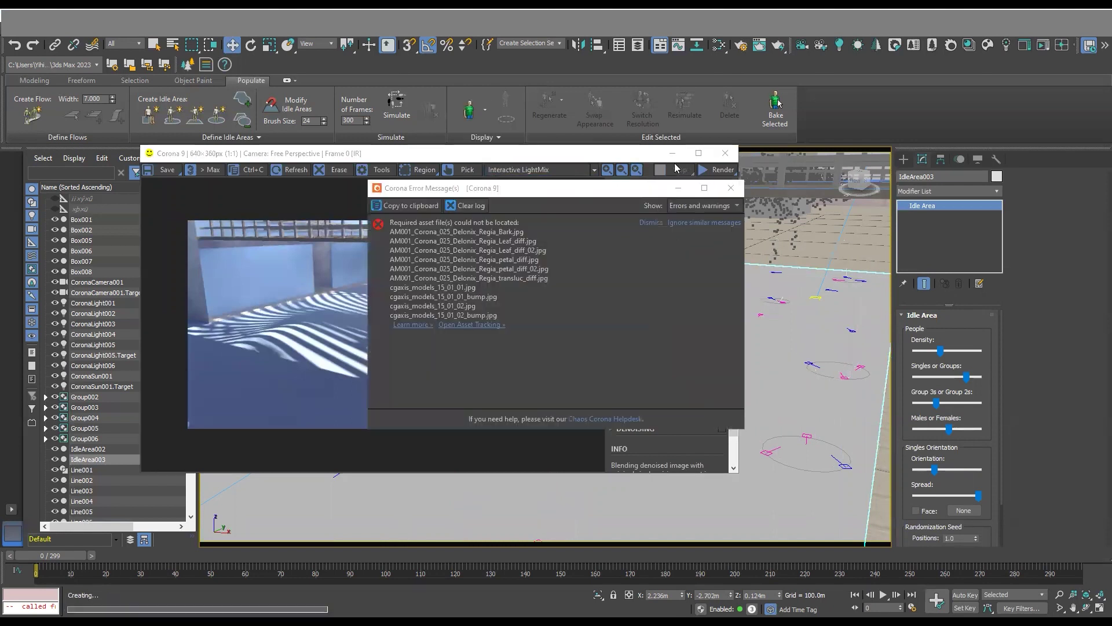
{"action": "left_click", "coordinate": [730, 188]}
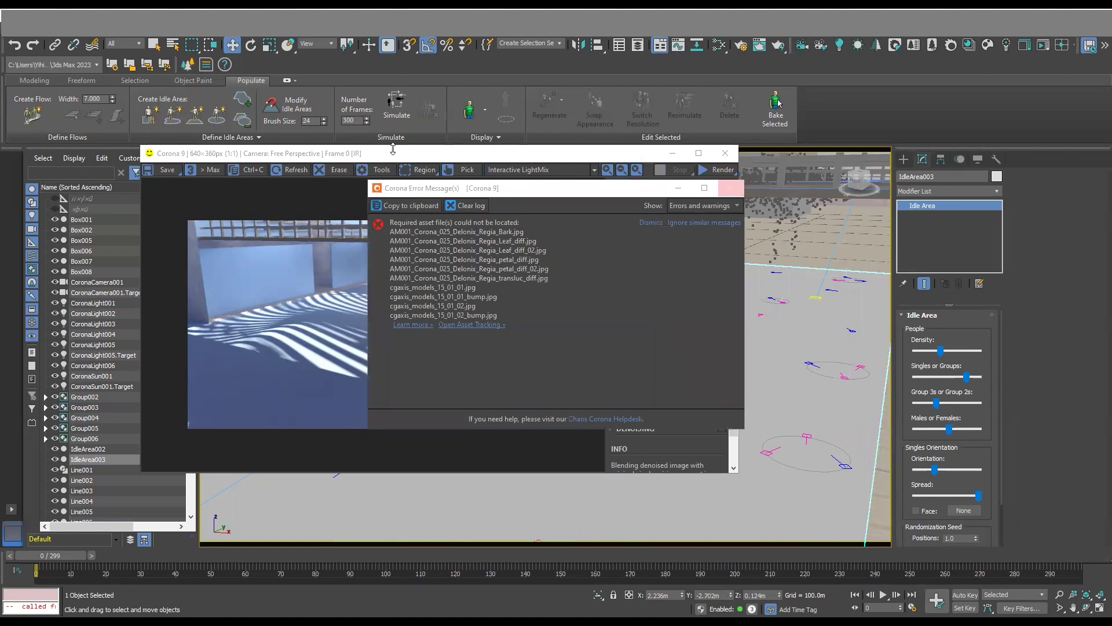
{"action": "left_click", "coordinate": [471, 110]}
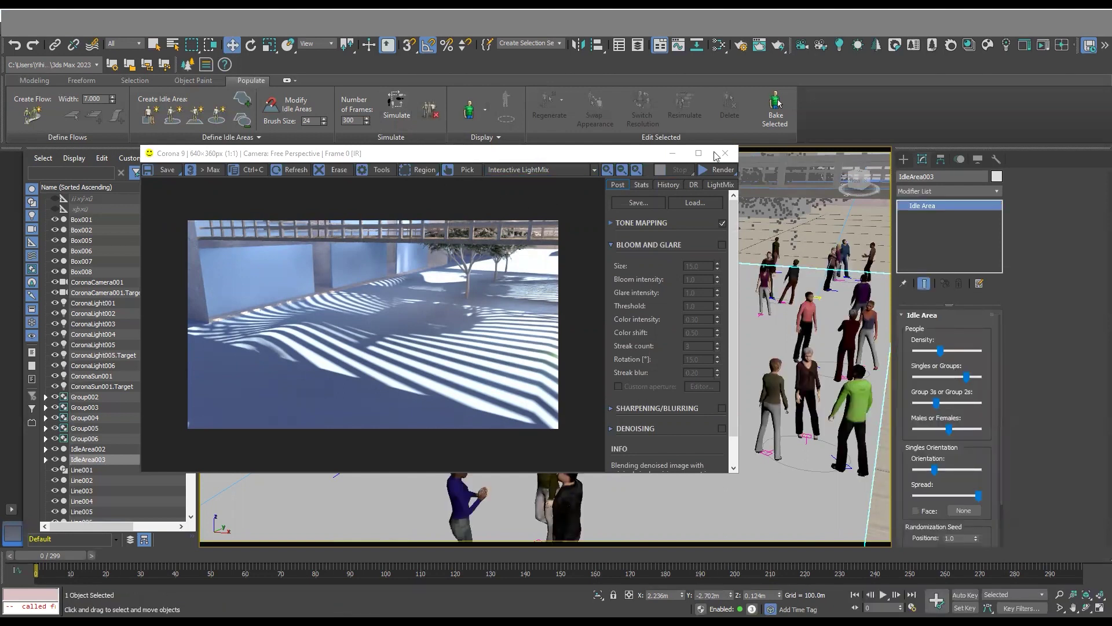
Hide the Corona frame buffer and orbit and zoom the viewport around the textured crowd.
{"action": "left_click_drag", "start_coordinate": [592, 161], "coordinate": [604, 160]}
{"action": "left_click", "coordinate": [684, 152]}
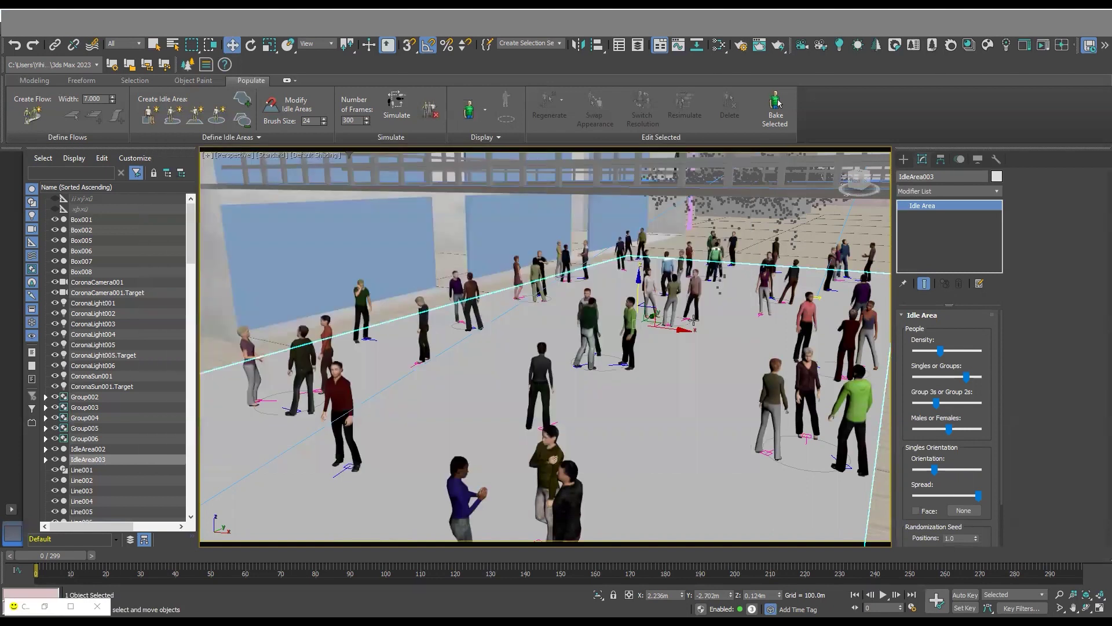
{"action": "scroll", "coordinate": [547, 409], "scroll_direction": "up", "scroll_amount": 3}
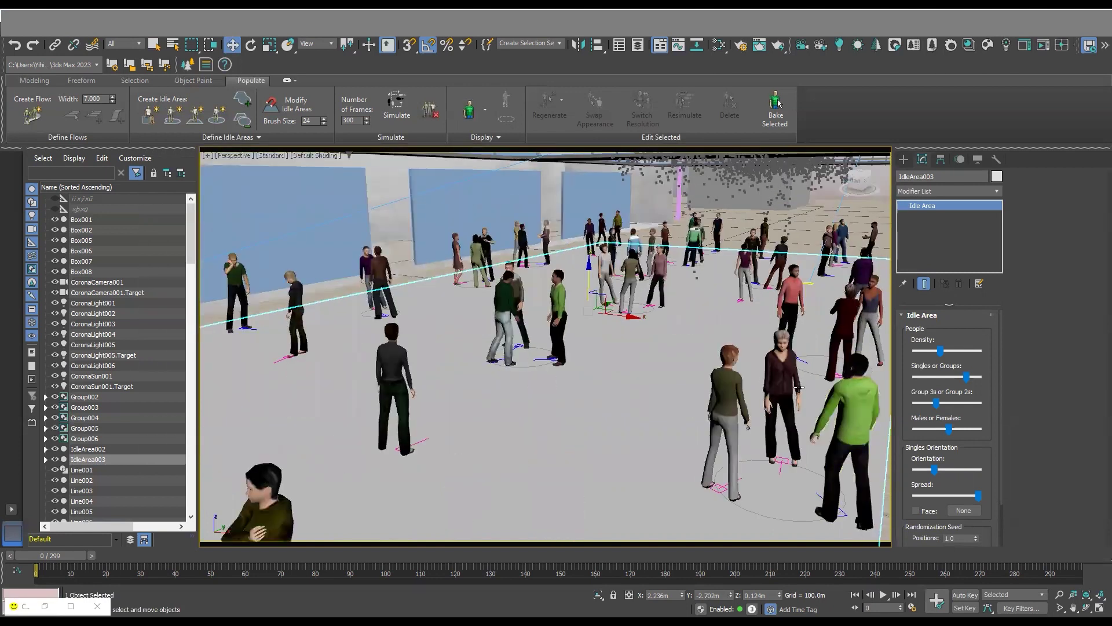
{"action": "scroll", "coordinate": [798, 387], "scroll_direction": "up", "scroll_amount": 3}
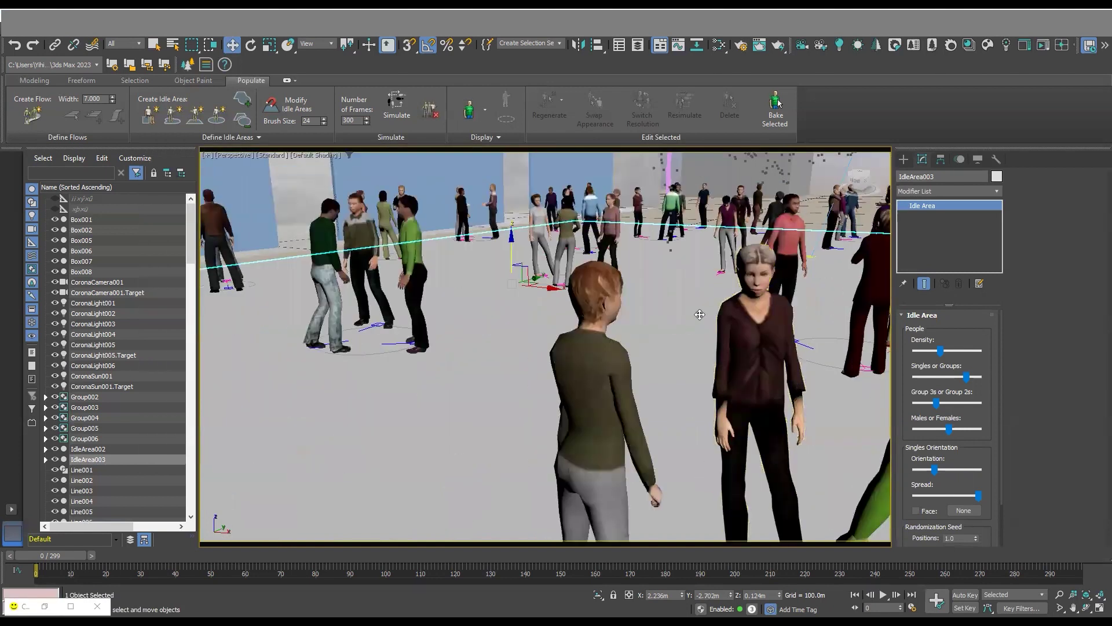
{"action": "scroll", "coordinate": [454, 398], "scroll_direction": "down", "scroll_amount": 5}
{"action": "scroll", "coordinate": [453, 398], "scroll_direction": "up", "scroll_amount": 3}
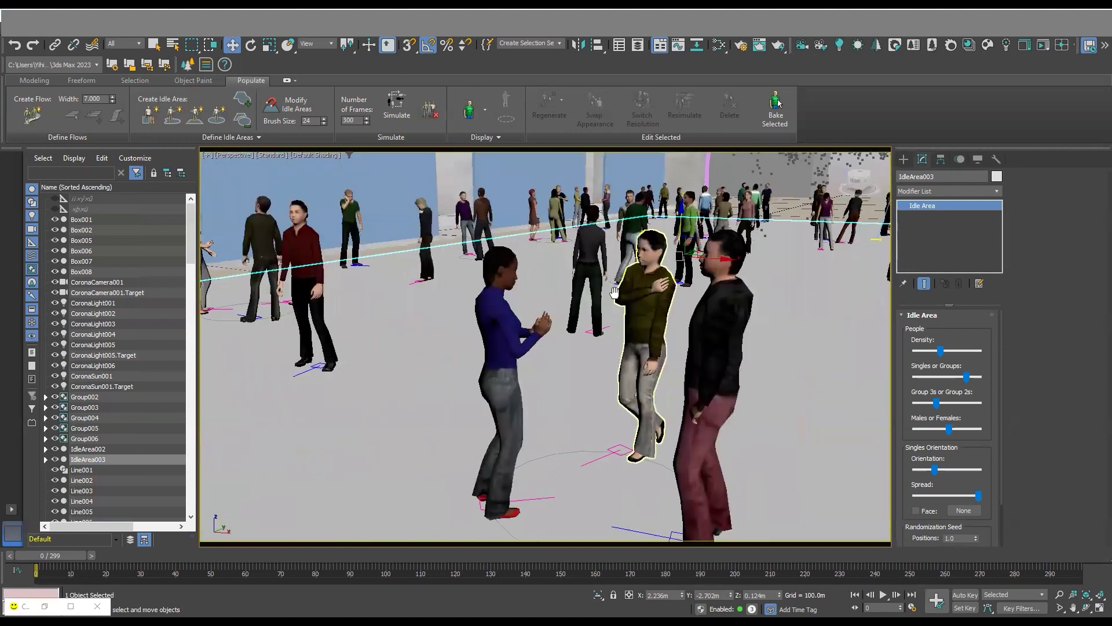
{"action": "middle_click_drag", "start_coordinate": [454, 398], "coordinate": [637, 327], "text": "alt"}
{"action": "scroll", "coordinate": [410, 373], "scroll_direction": "up", "scroll_amount": 3}
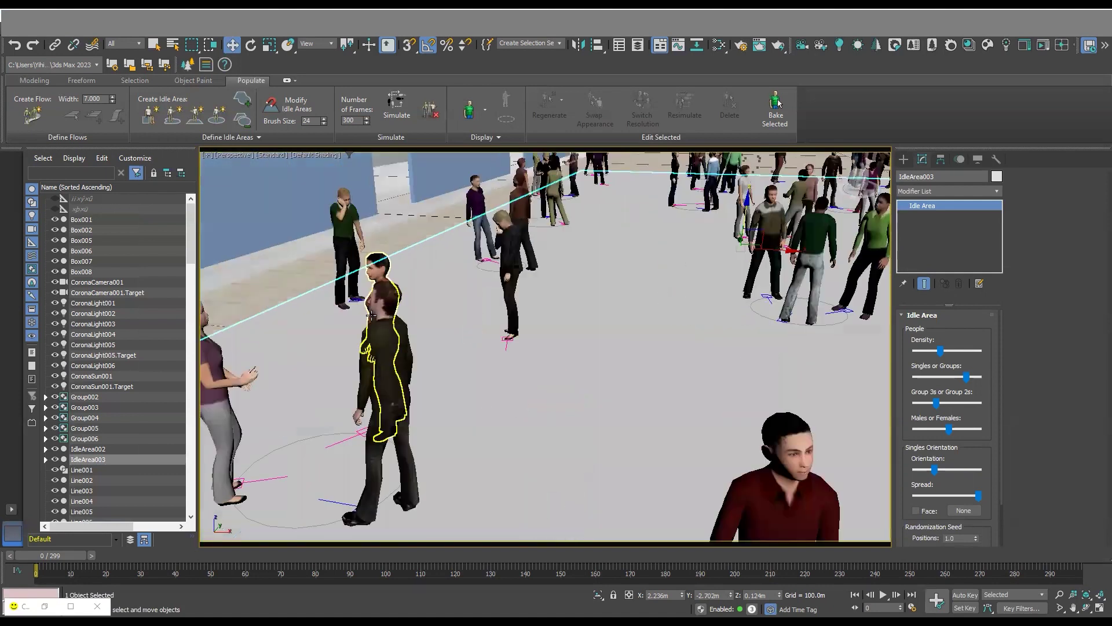
{"action": "middle_click_drag", "start_coordinate": [480, 318], "coordinate": [543, 329]}
{"action": "scroll", "coordinate": [544, 329], "scroll_direction": "down", "scroll_amount": 3}
{"action": "scroll", "coordinate": [544, 329], "scroll_direction": "down", "scroll_amount": 2}
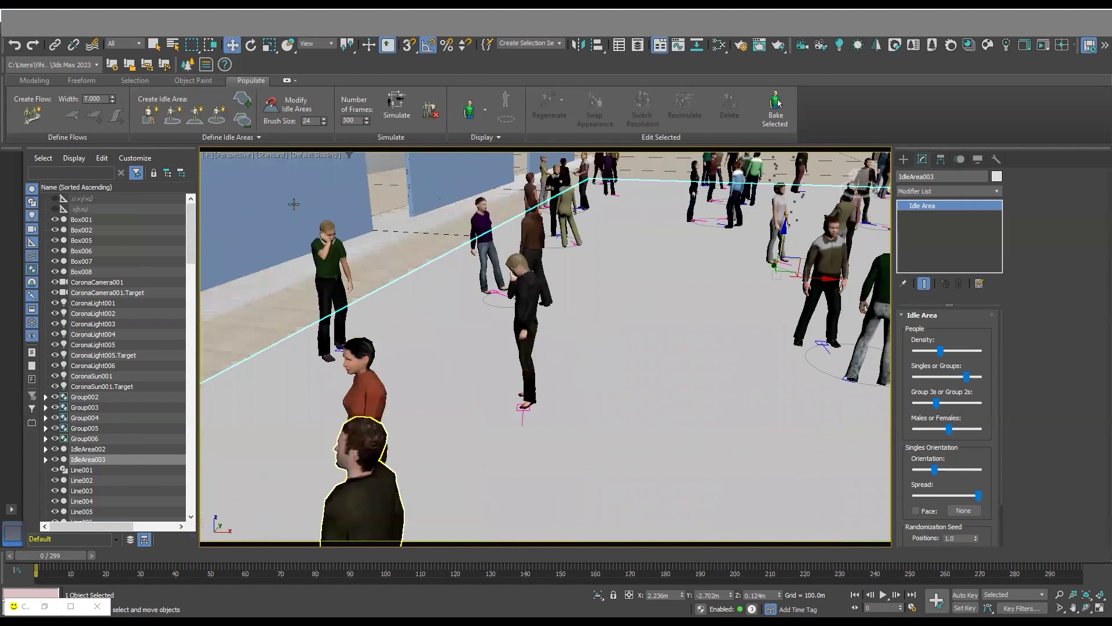
{"action": "middle_click_drag", "start_coordinate": [612, 325], "coordinate": [436, 379], "text": "alt"}
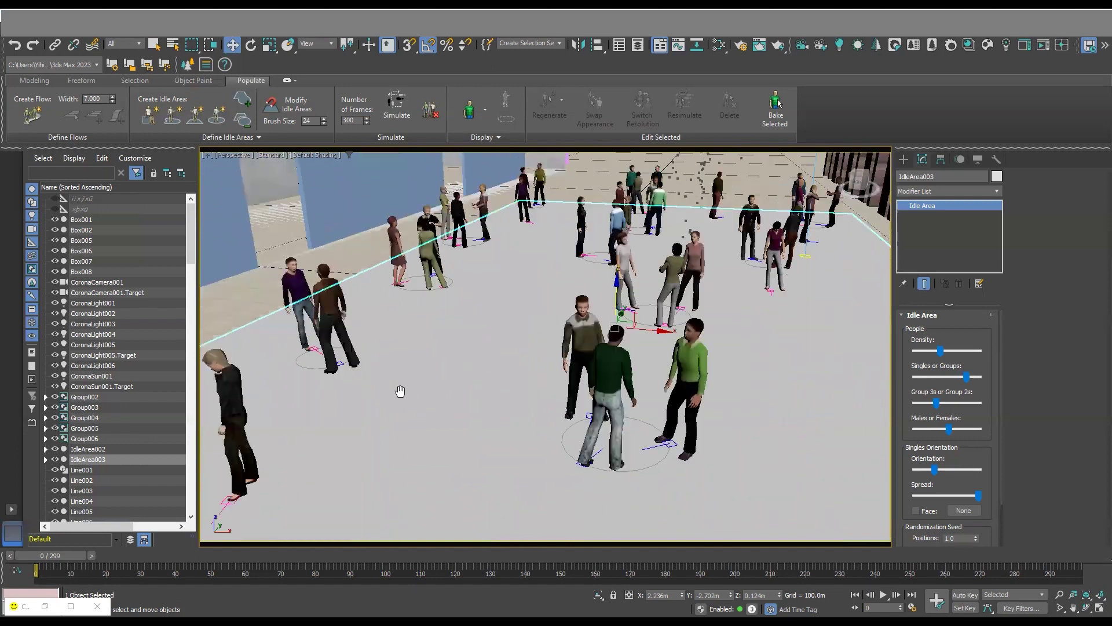
{"action": "scroll", "coordinate": [556, 377], "scroll_direction": "up", "scroll_amount": 2}
{"action": "scroll", "coordinate": [557, 379], "scroll_direction": "down", "scroll_amount": 2}
{"action": "scroll", "coordinate": [579, 382], "scroll_direction": "down", "scroll_amount": 2}
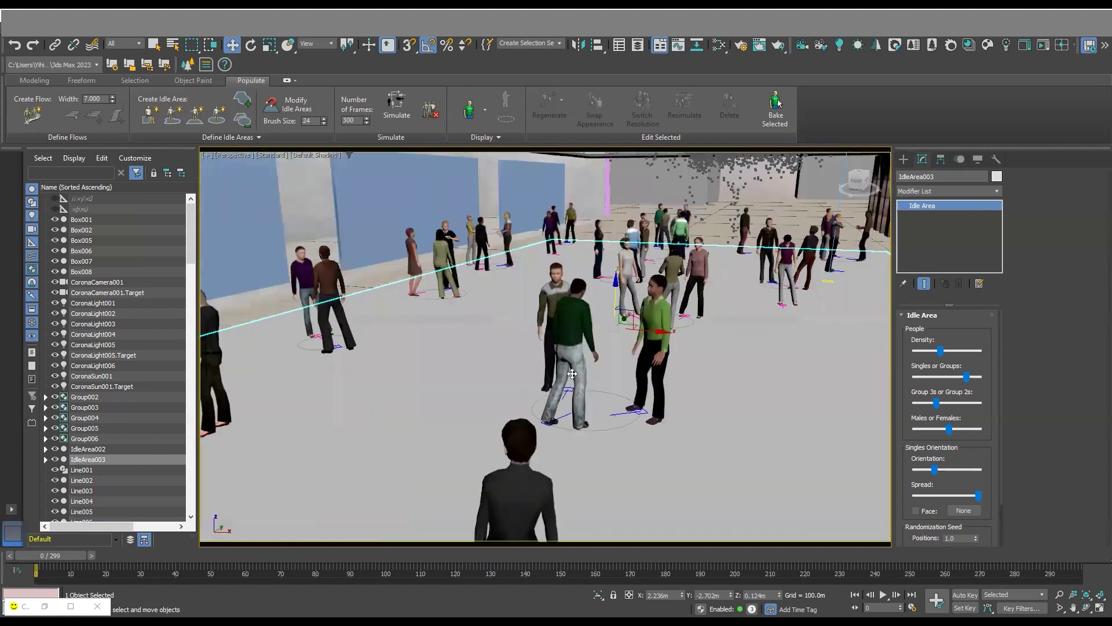
{"action": "scroll", "coordinate": [608, 377], "scroll_direction": "down", "scroll_amount": 2}
{"action": "scroll", "coordinate": [650, 361], "scroll_direction": "down", "scroll_amount": 1}
{"action": "scroll", "coordinate": [650, 356], "scroll_direction": "up", "scroll_amount": 1}
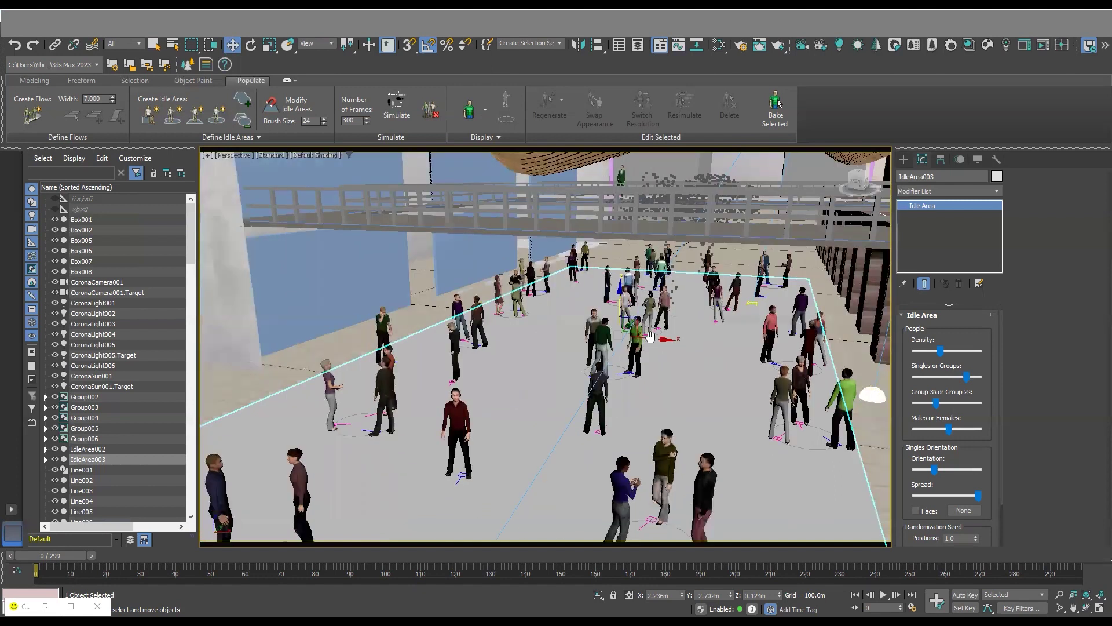
{"action": "scroll", "coordinate": [649, 339], "scroll_direction": "up", "scroll_amount": 1}
{"action": "scroll", "coordinate": [650, 335], "scroll_direction": "up", "scroll_amount": 1}
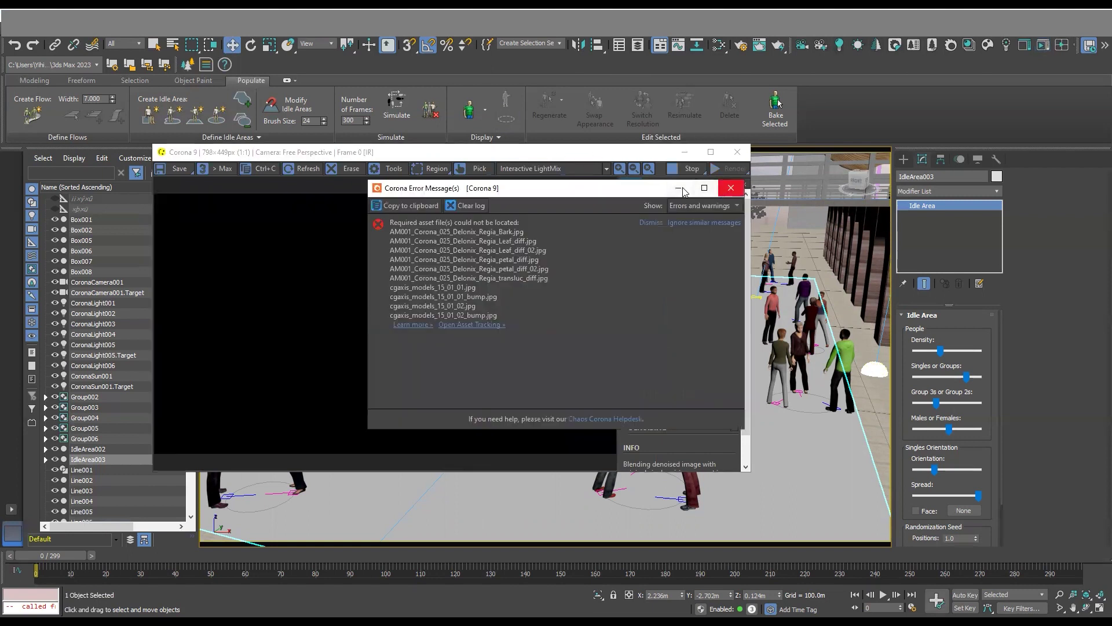
Dismiss the missing-asset error and zoom the interactive render to inspect the crowd.
{"action": "left_click", "coordinate": [630, 156]}
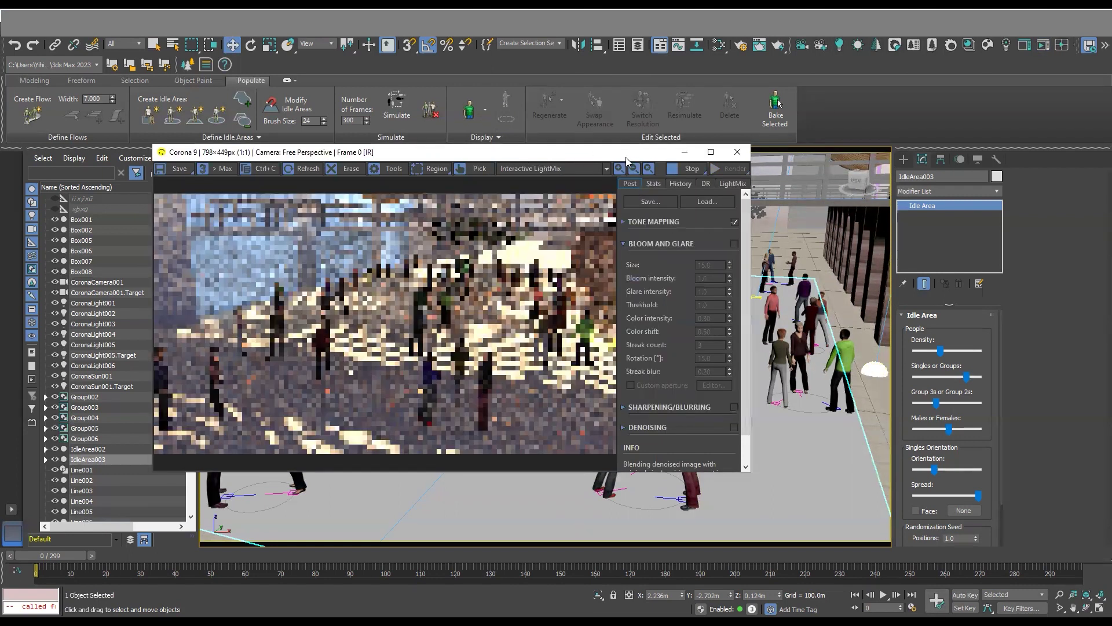
{"action": "scroll", "coordinate": [454, 334], "scroll_direction": "up", "scroll_amount": 1}
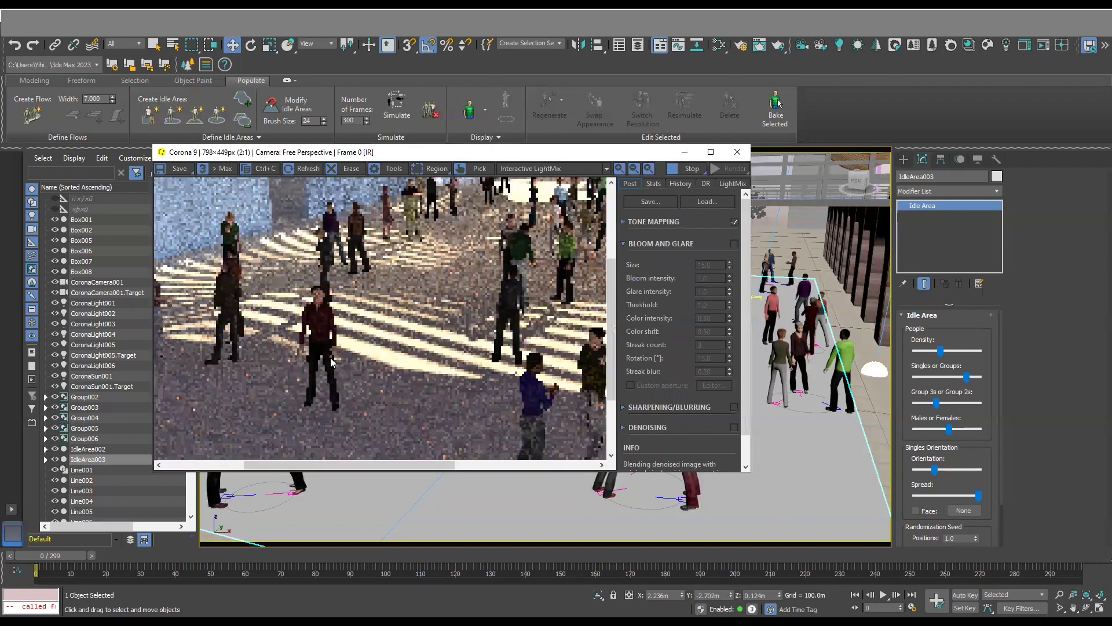
{"action": "scroll", "coordinate": [479, 335], "scroll_direction": "down", "scroll_amount": 1}
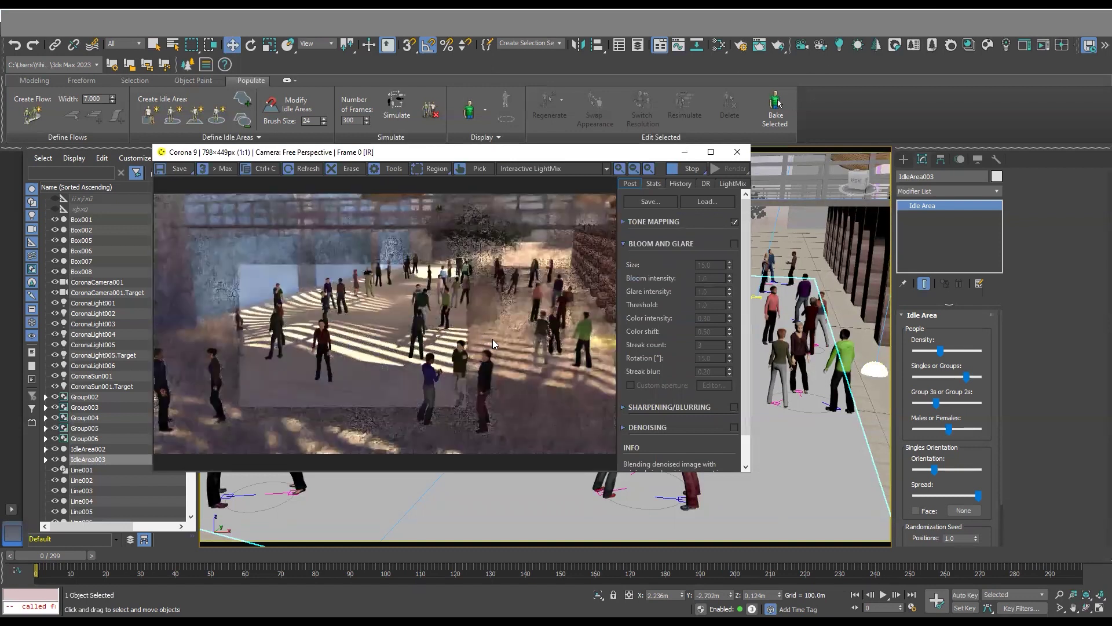
{"action": "scroll", "coordinate": [290, 385], "scroll_direction": "up", "scroll_amount": 1}
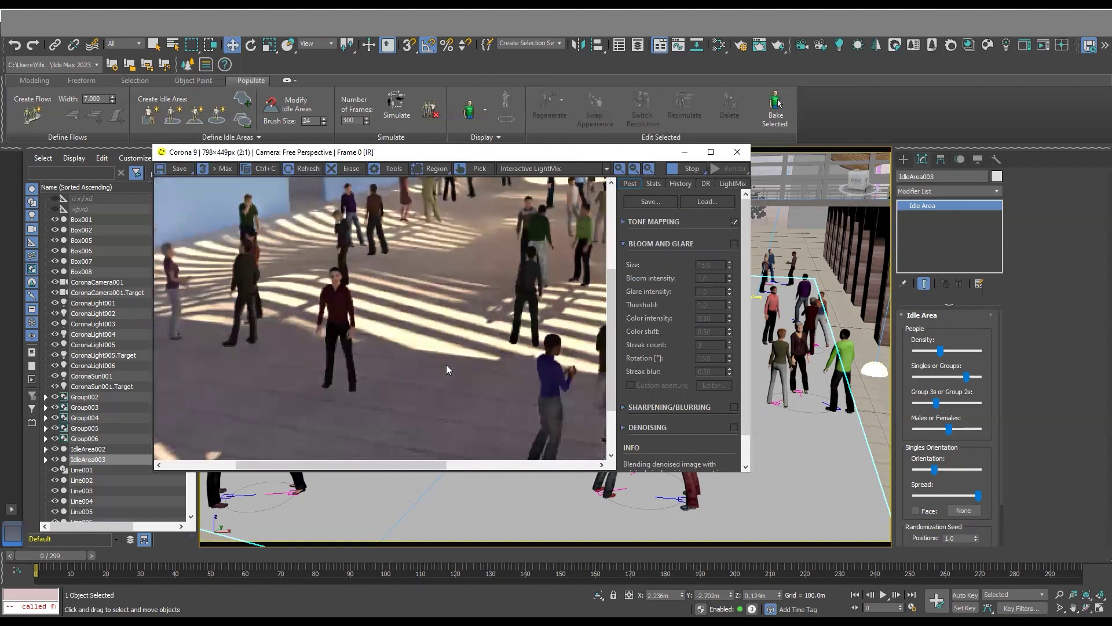
{"action": "scroll", "coordinate": [588, 284], "scroll_direction": "up", "scroll_amount": 1}
{"action": "scroll", "coordinate": [451, 322], "scroll_direction": "up", "scroll_amount": 1}
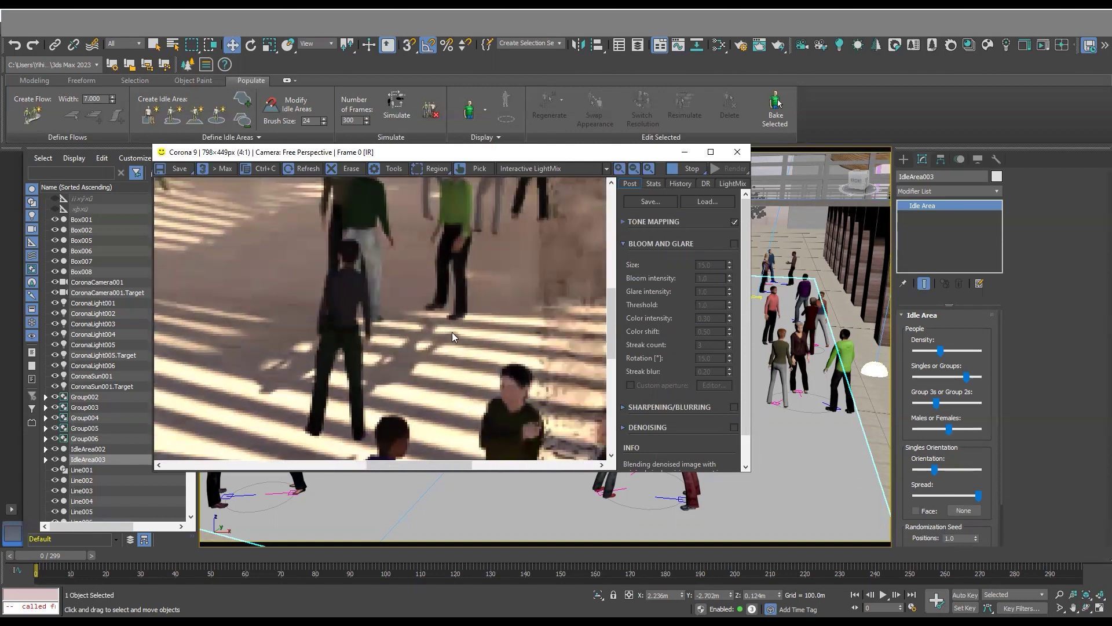
{"action": "scroll", "coordinate": [440, 342], "scroll_direction": "up", "scroll_amount": 1}
{"action": "scroll", "coordinate": [409, 353], "scroll_direction": "down", "scroll_amount": 1}
{"action": "scroll", "coordinate": [409, 353], "scroll_direction": "down", "scroll_amount": 1}
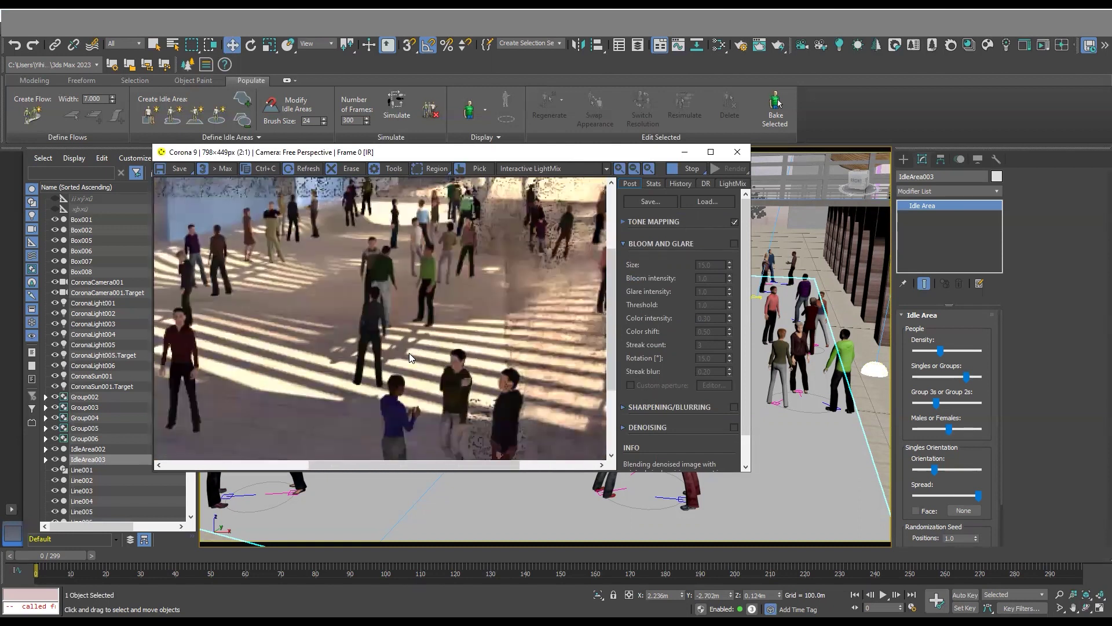
{"action": "scroll", "coordinate": [458, 324], "scroll_direction": "down", "scroll_amount": 1}
Render through CoronaCamera001 and move the Corona frame buffer down and to the right.
{"action": "key", "text": "c"}
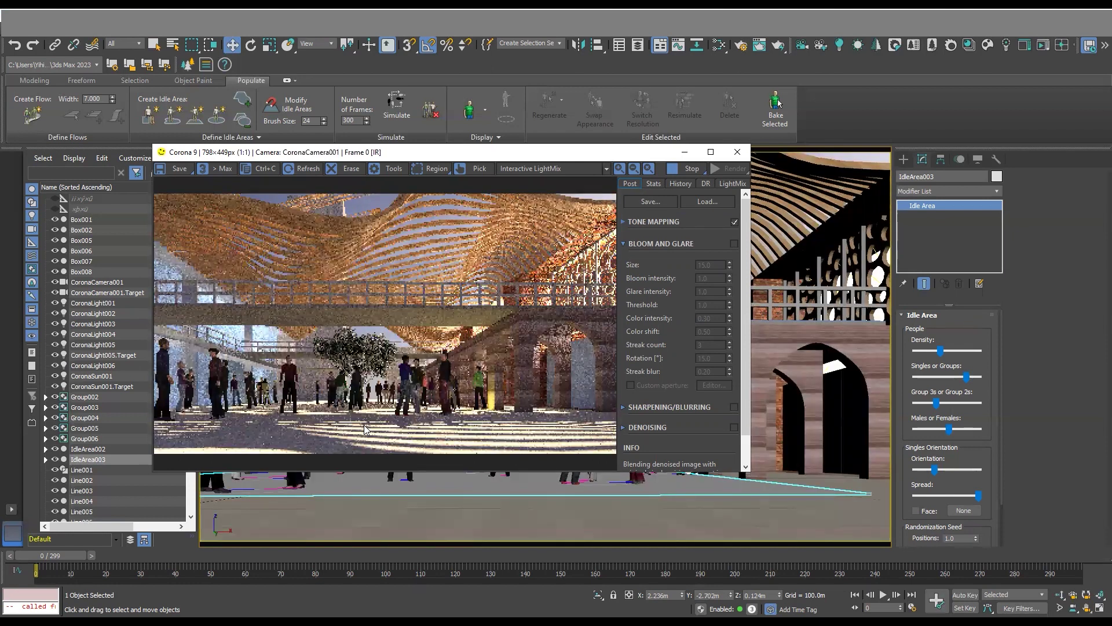
{"action": "scroll", "coordinate": [364, 429], "scroll_direction": "up", "scroll_amount": 1}
{"action": "scroll", "coordinate": [351, 414], "scroll_direction": "down", "scroll_amount": 1}
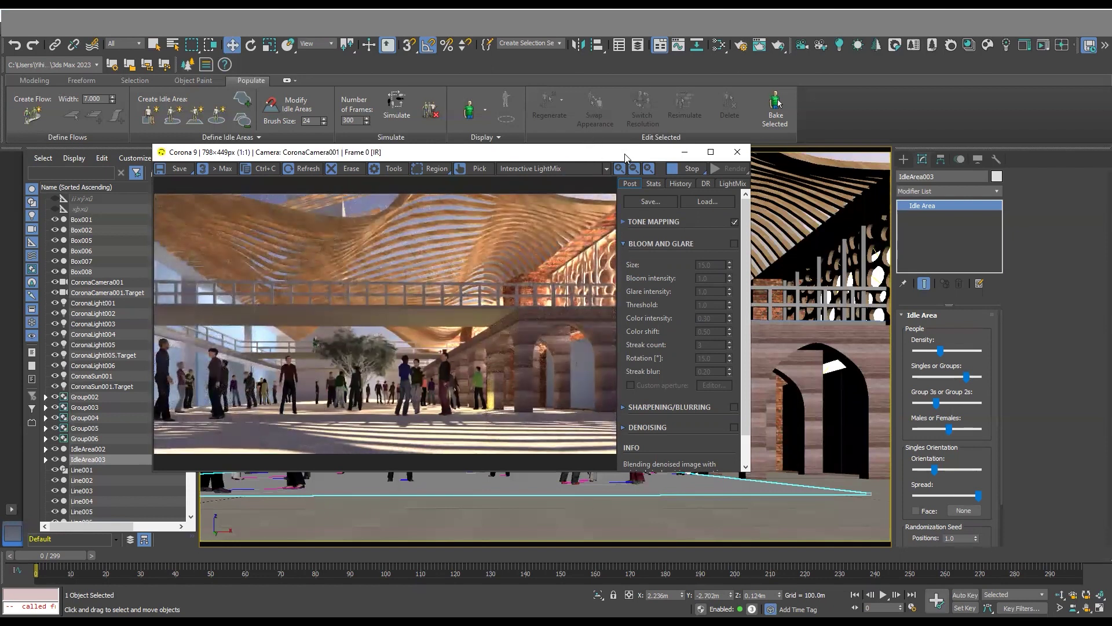
{"action": "left_click_drag", "start_coordinate": [625, 157], "coordinate": [696, 232]}
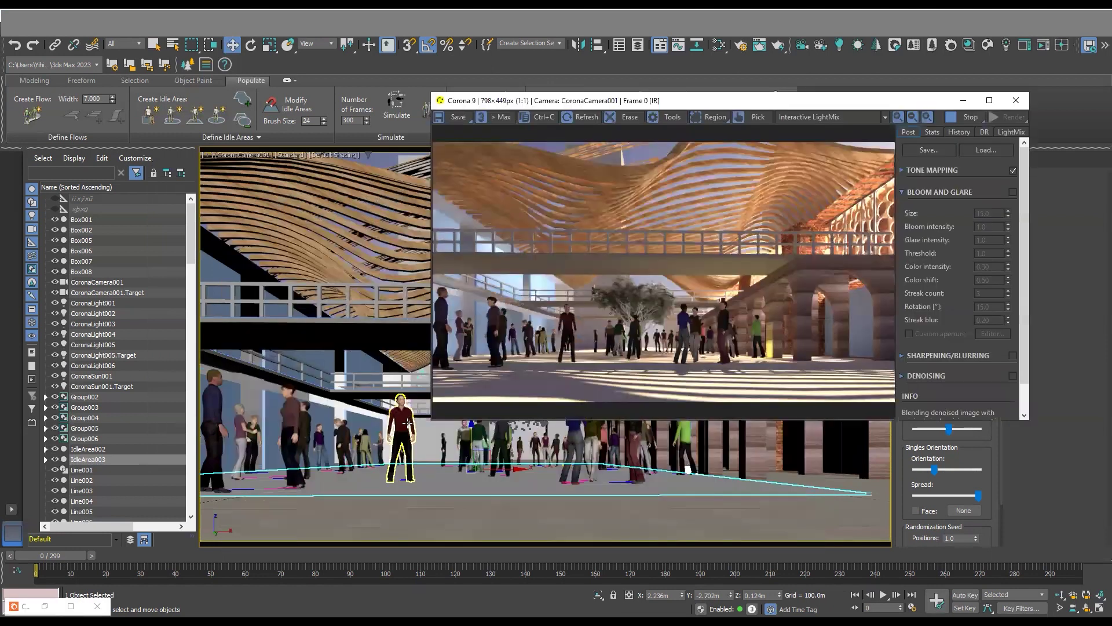
Select the foreground person Male014 and delete it from the crowd.
{"action": "left_click", "coordinate": [409, 424]}
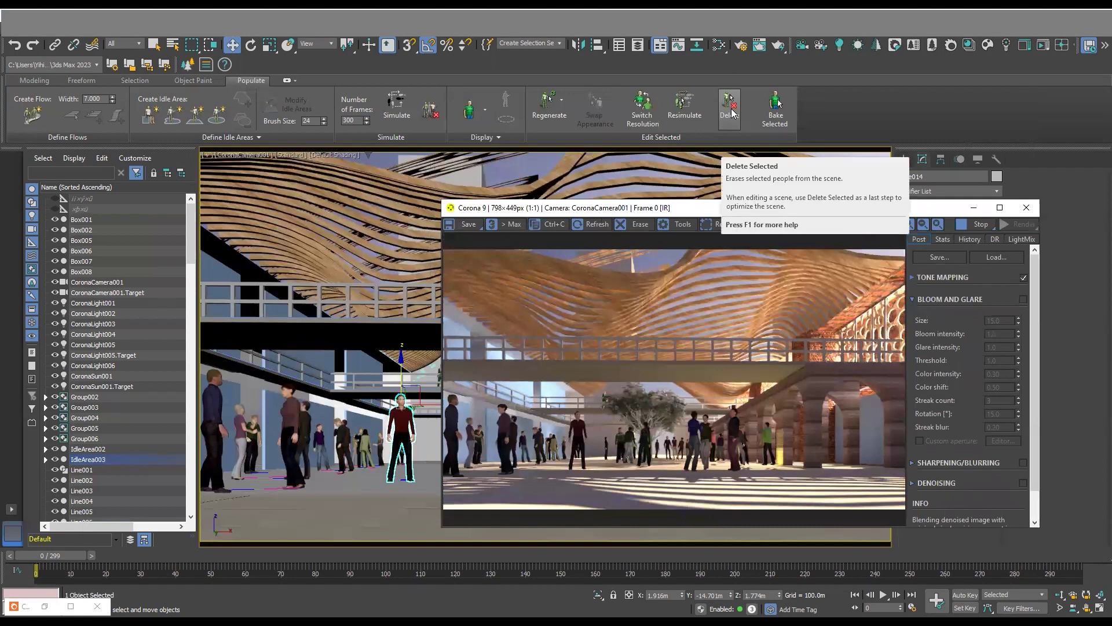
{"action": "left_click", "coordinate": [732, 111]}
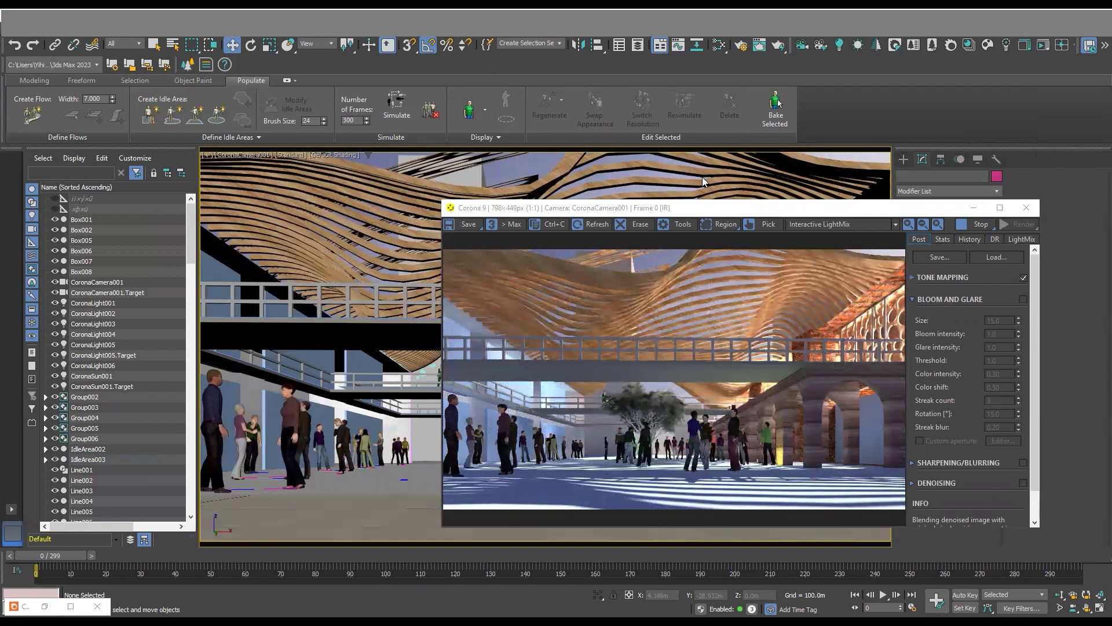
Delete another person standing at the left of the crowd.
{"action": "left_click_drag", "start_coordinate": [702, 208], "coordinate": [635, 108]}
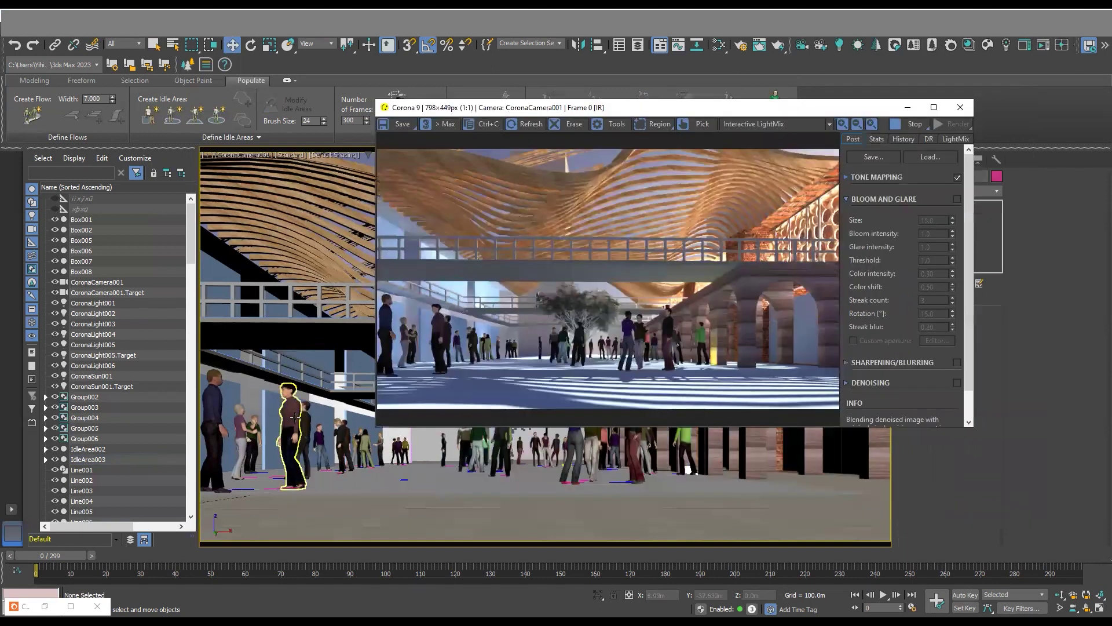
{"action": "left_click", "coordinate": [295, 417]}
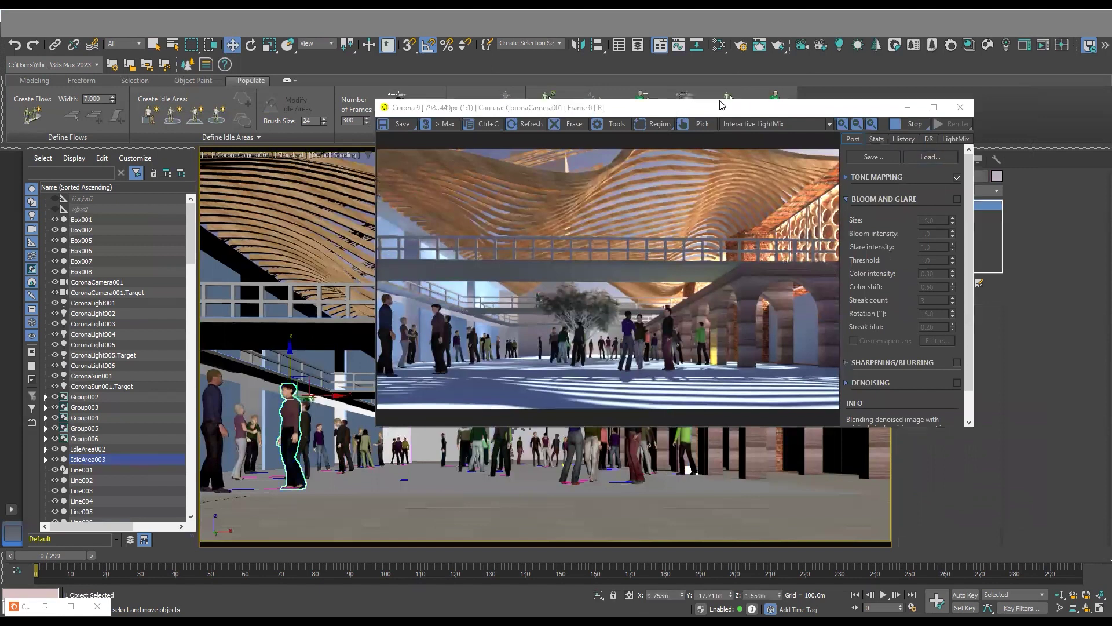
{"action": "left_click_drag", "start_coordinate": [722, 104], "coordinate": [708, 156]}
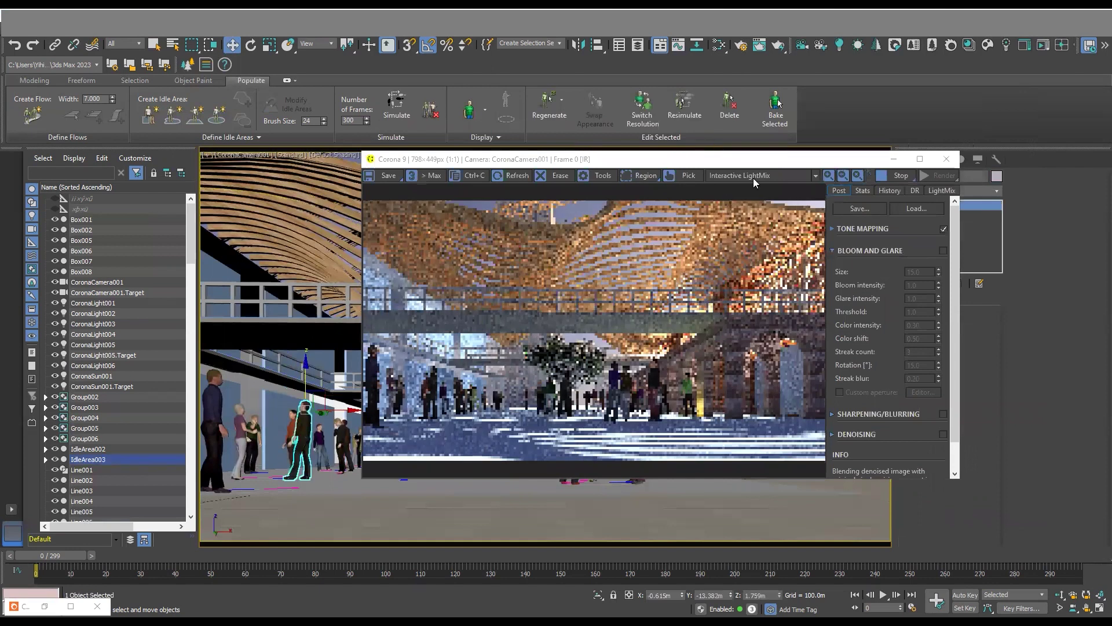
{"action": "left_click", "coordinate": [728, 110]}
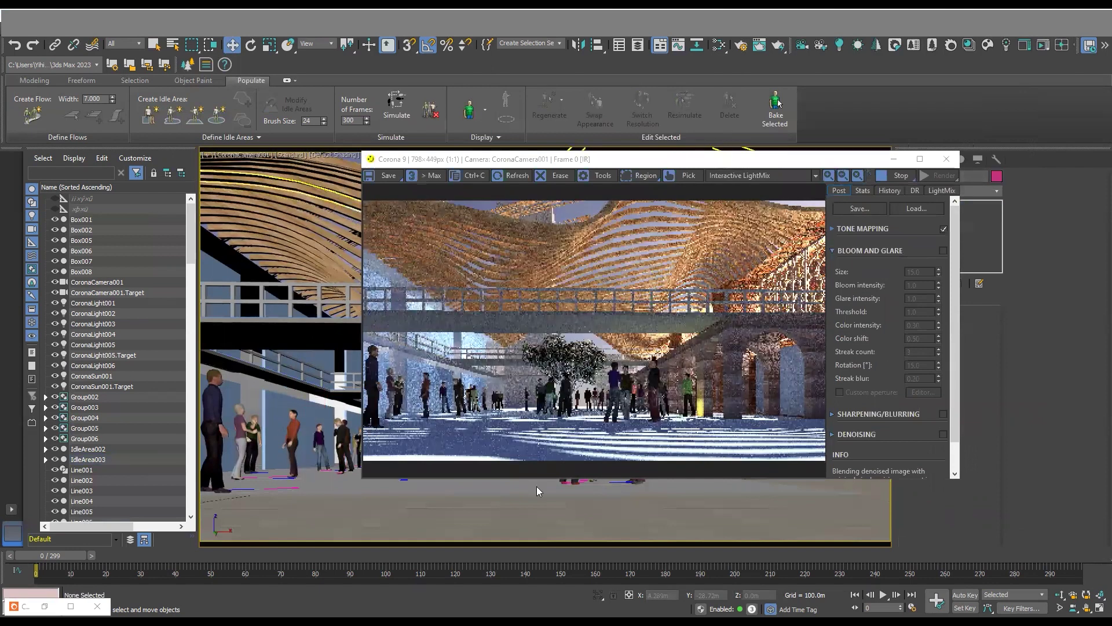
Delete the Female020 figure and stop the interactive Corona render.
{"action": "left_click_drag", "start_coordinate": [579, 159], "coordinate": [394, 488]}
{"action": "left_click", "coordinate": [502, 440]}
{"action": "left_click", "coordinate": [722, 108]}
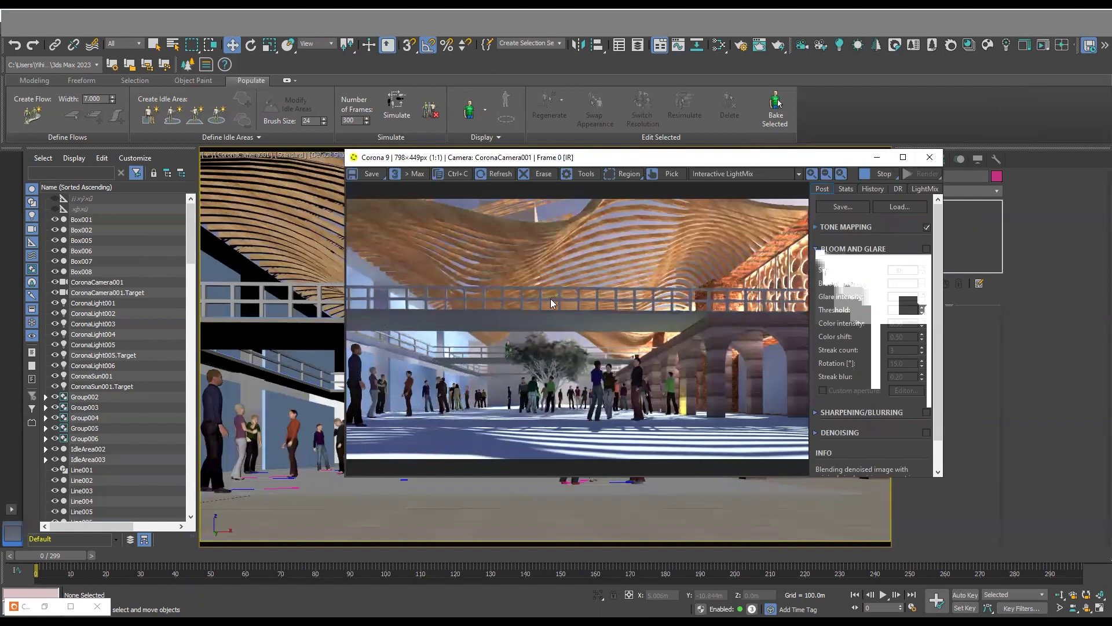
{"action": "left_click", "coordinate": [875, 174]}
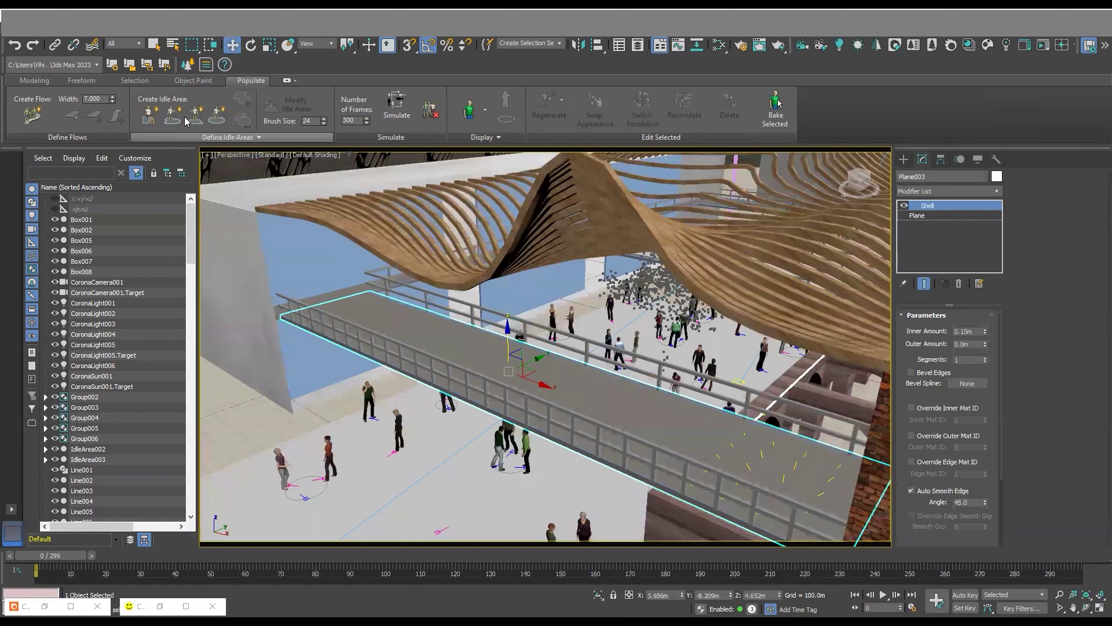
Draw a rectangular idle area, IdleArea004, stretching along the bridge walkway.
{"action": "left_click", "coordinate": [186, 120]}
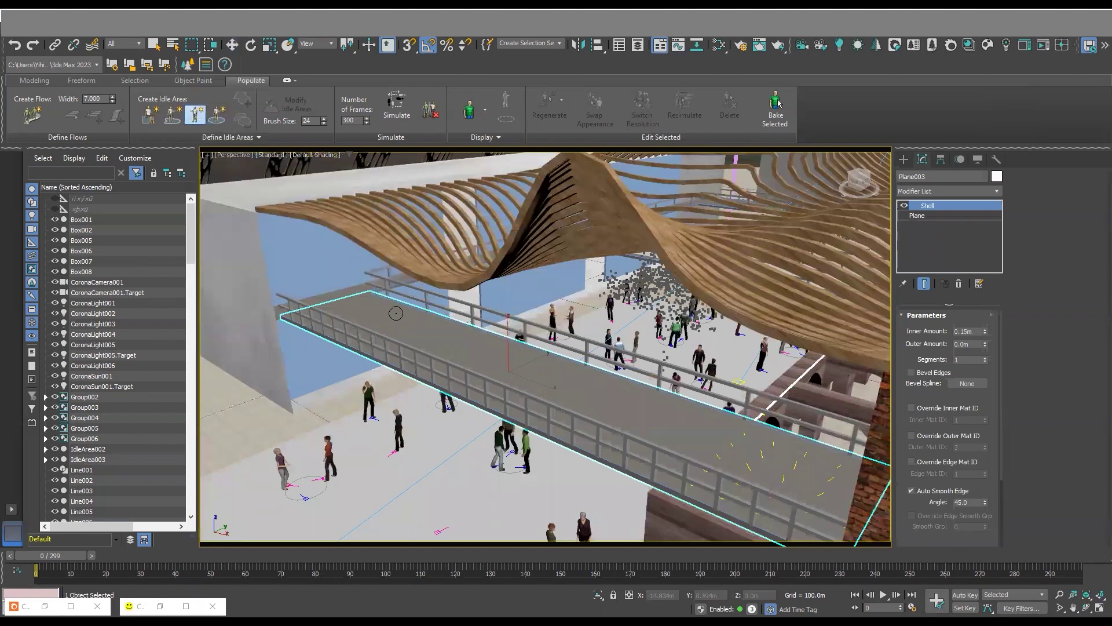
{"action": "mouse_move", "coordinate": [396, 314]}
{"action": "left_mouse_down"}
{"action": "mouse_move", "coordinate": [683, 488]}
{"action": "mouse_move", "coordinate": [708, 463]}
{"action": "mouse_move", "coordinate": [745, 481]}
{"action": "left_mouse_up"}
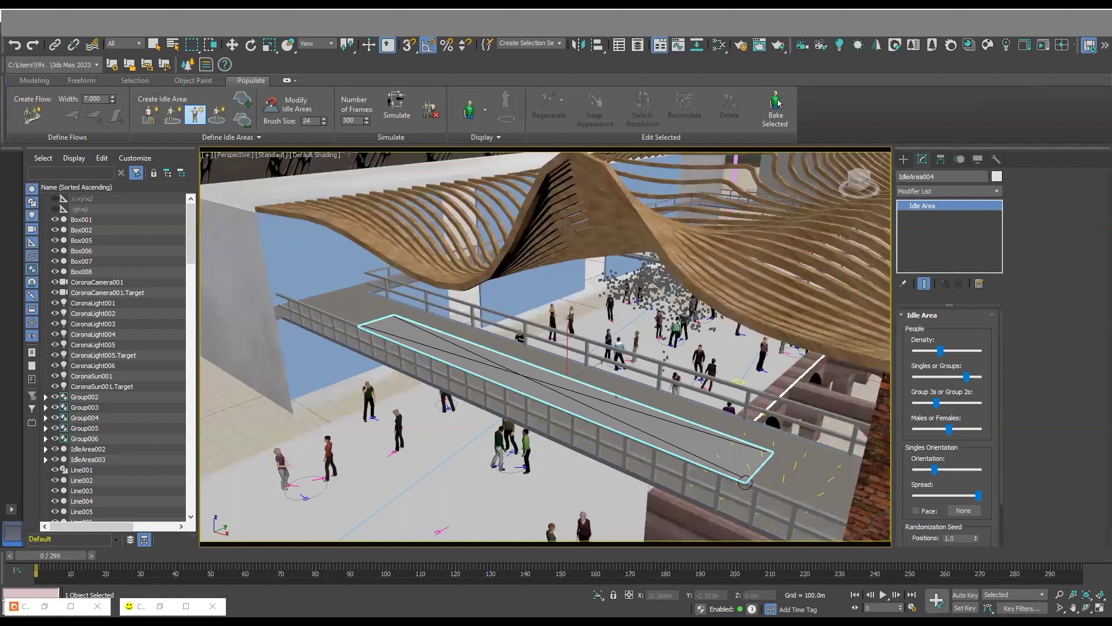
Adjust IdleArea004's corner and position on the bridge, favour singles, and drop Orientation near minimum.
{"action": "mouse_move", "coordinate": [745, 482]}
{"action": "left_mouse_down"}
{"action": "mouse_move", "coordinate": [599, 542]}
{"action": "mouse_move", "coordinate": [712, 488]}
{"action": "left_mouse_up"}
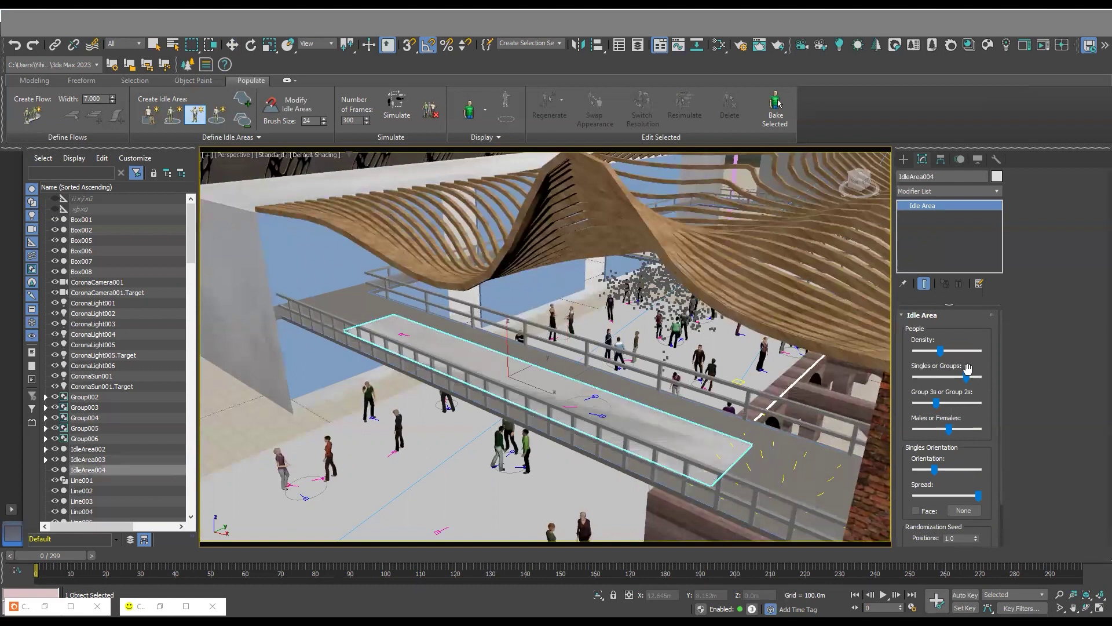
{"action": "left_click_drag", "start_coordinate": [967, 376], "coordinate": [926, 377]}
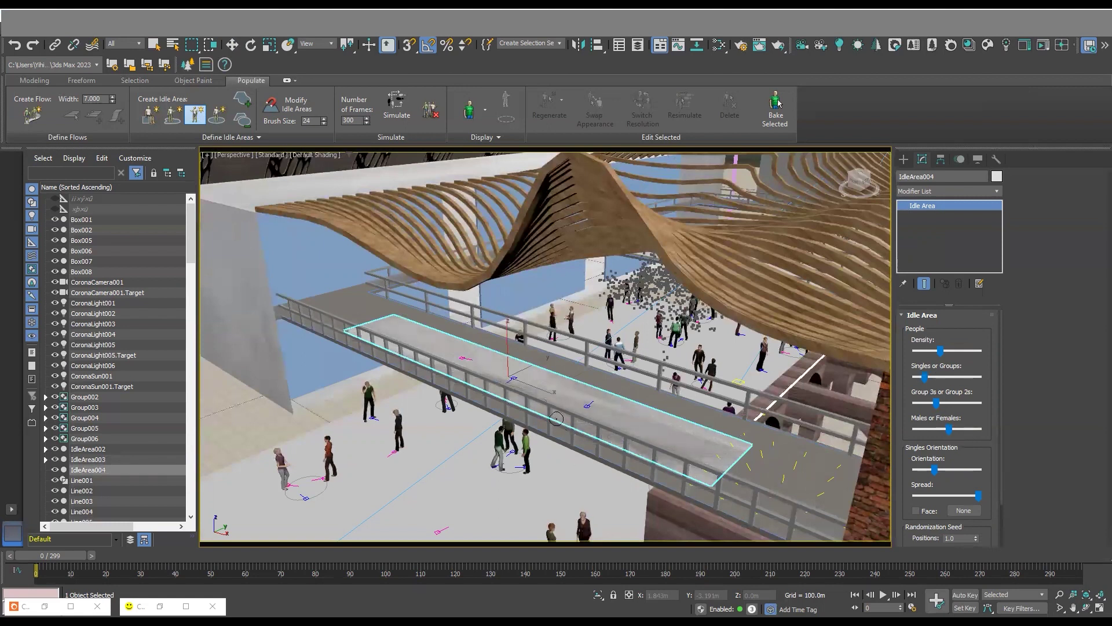
{"action": "key", "text": "w"}
{"action": "left_click_drag", "start_coordinate": [509, 342], "coordinate": [514, 338]}
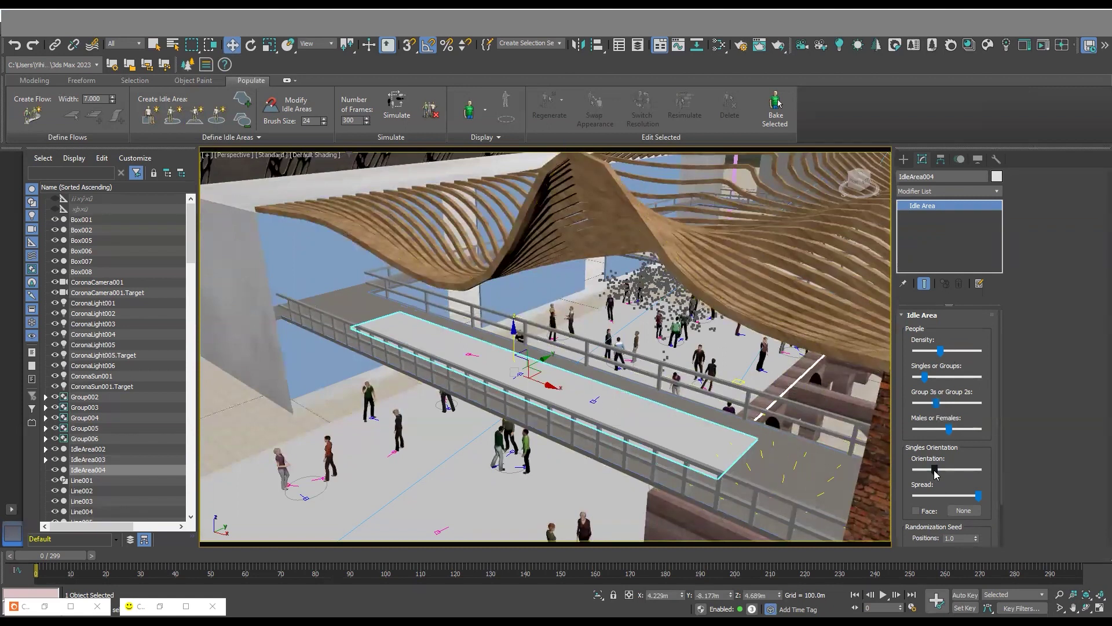
{"action": "mouse_move", "coordinate": [934, 469]}
{"action": "left_mouse_down"}
{"action": "mouse_move", "coordinate": [907, 469]}
{"action": "mouse_move", "coordinate": [932, 480]}
{"action": "mouse_move", "coordinate": [918, 474]}
{"action": "left_mouse_up"}
{"action": "left_click_drag", "start_coordinate": [918, 473], "coordinate": [915, 472]}
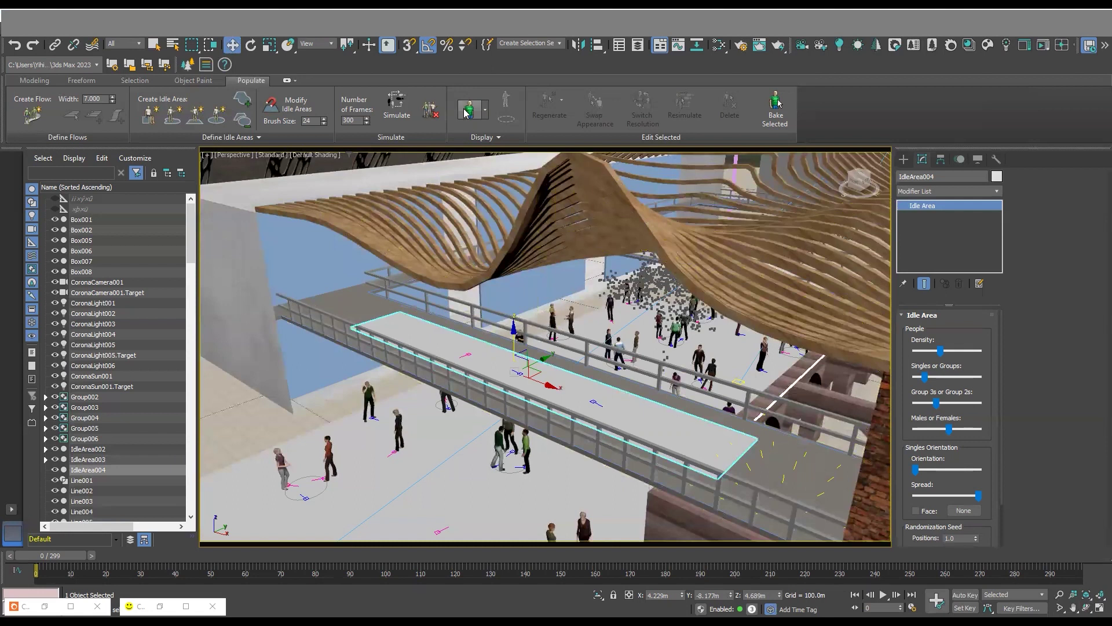
Simulate standing people on IdleArea004 and view them deselected through CoronaCamera001.
{"action": "left_click", "coordinate": [391, 106]}
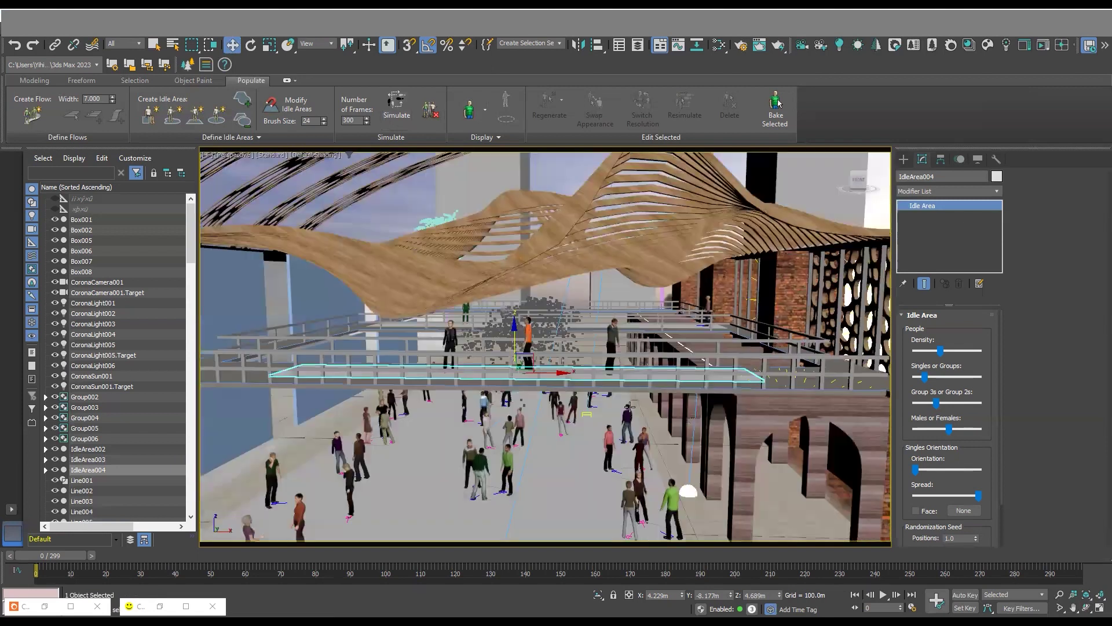
{"action": "key", "text": "c"}
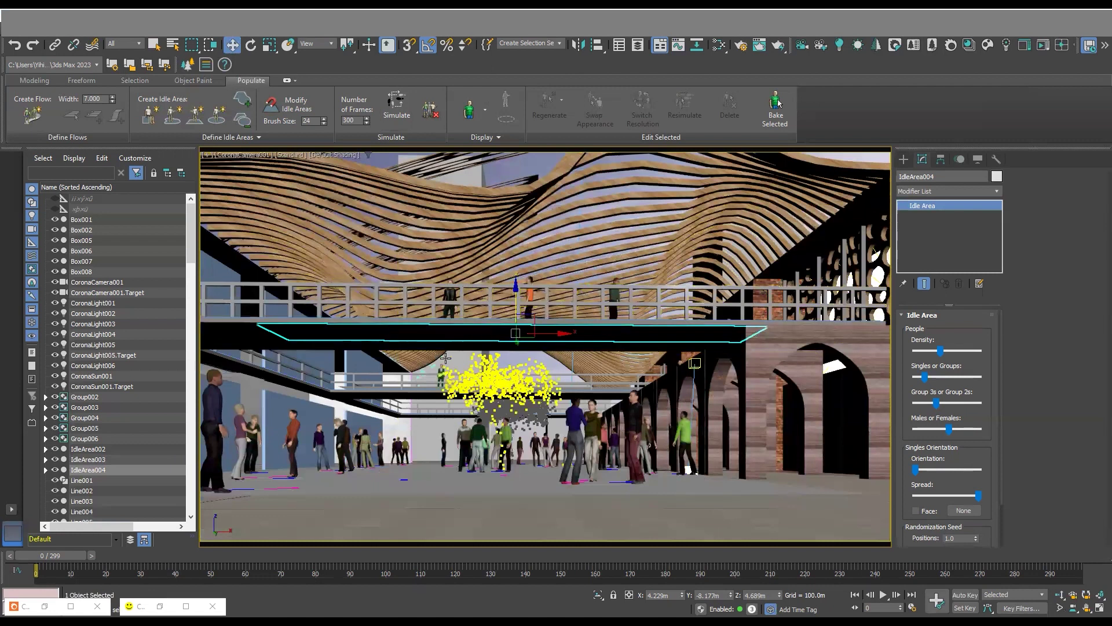
{"action": "left_click", "coordinate": [557, 366]}
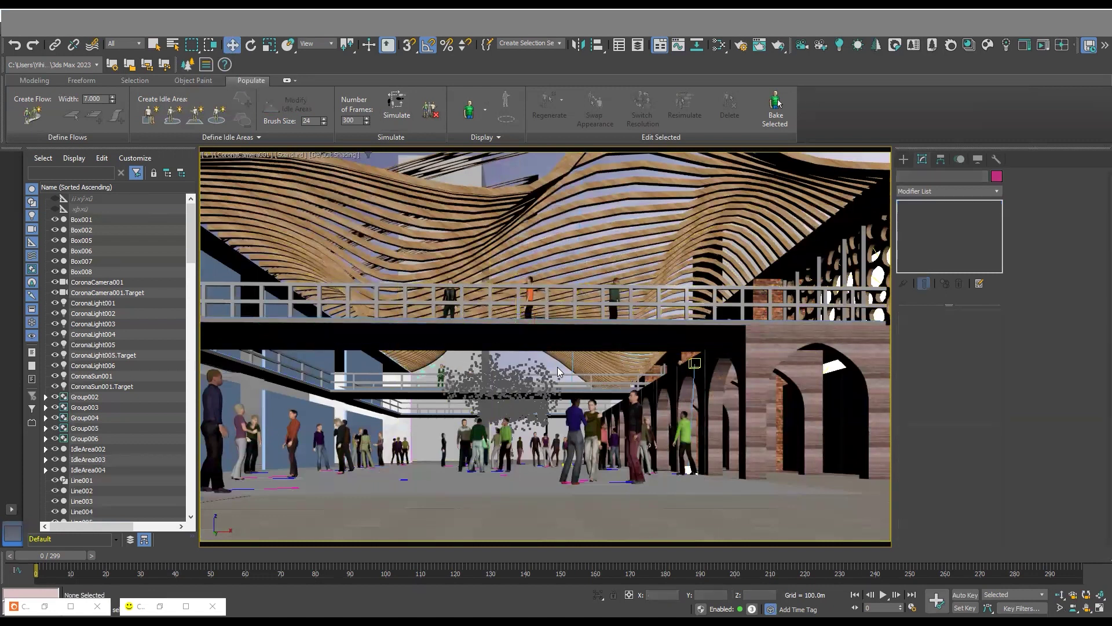
Start a Corona interactive render of the camera view and shift the frame buffer down-left.
{"action": "left_click", "coordinate": [911, 176]}
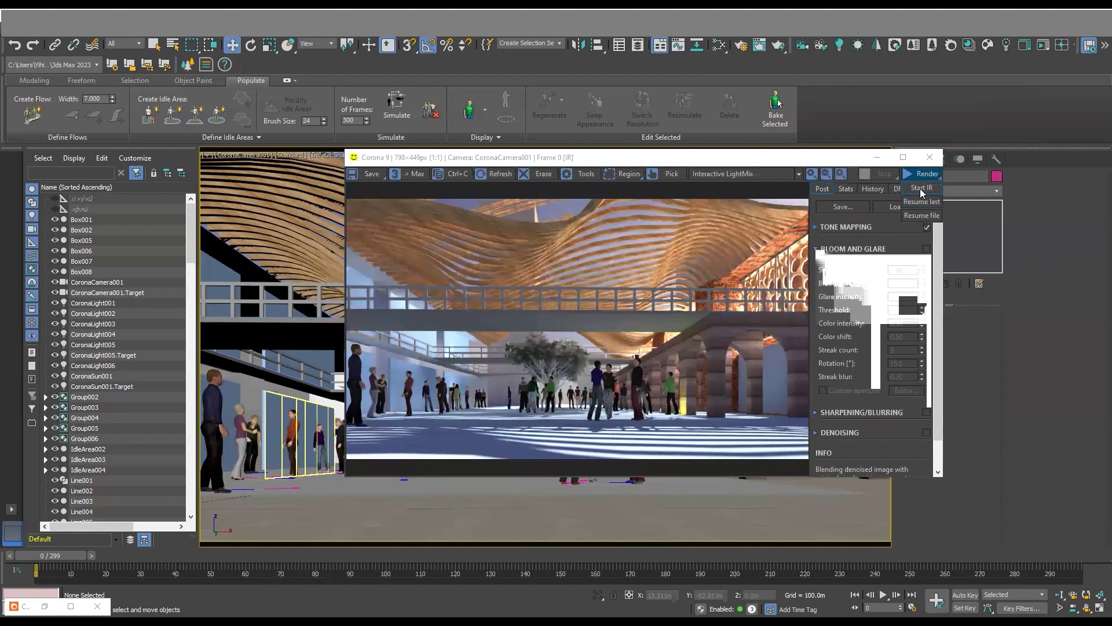
{"action": "left_click", "coordinate": [921, 188]}
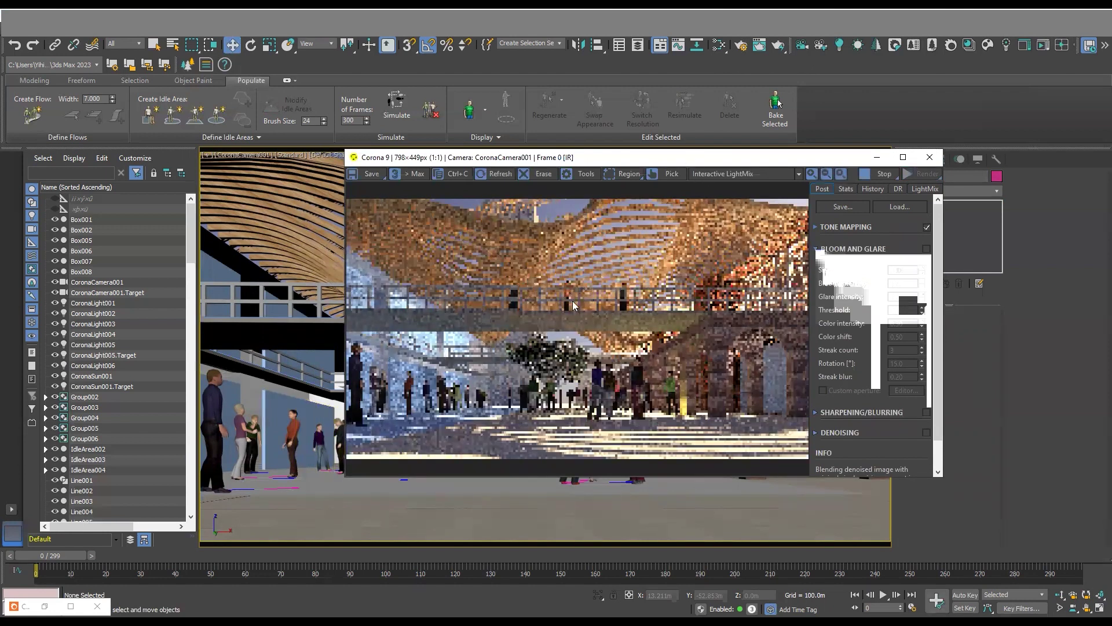
{"action": "scroll", "coordinate": [574, 305], "scroll_direction": "up", "scroll_amount": 1}
{"action": "scroll", "coordinate": [574, 305], "scroll_direction": "down", "scroll_amount": 1}
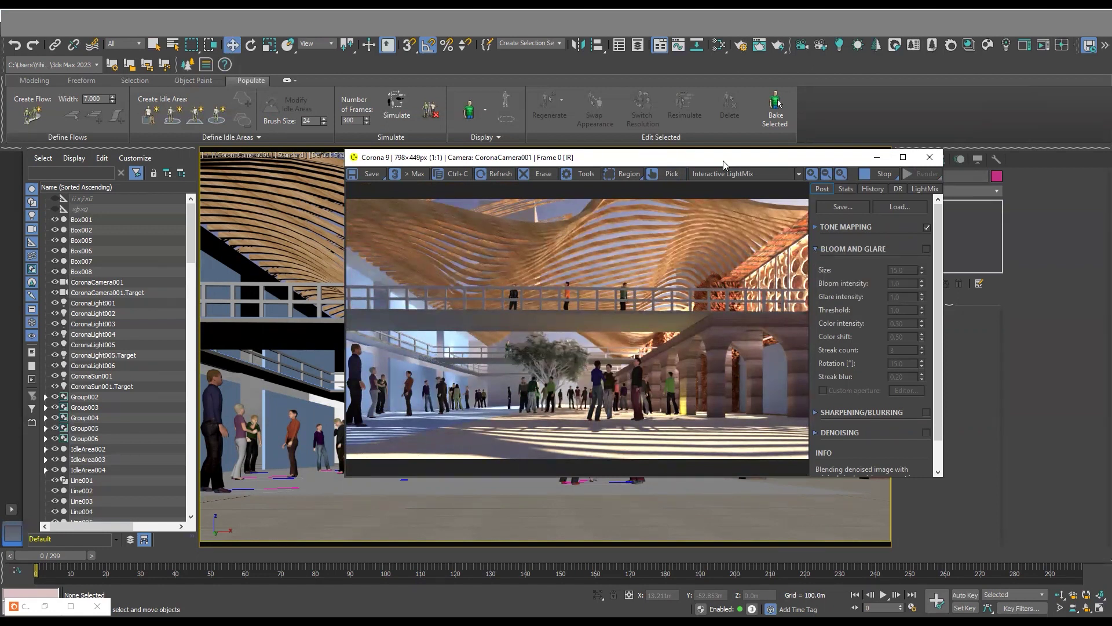
{"action": "left_click_drag", "start_coordinate": [724, 165], "coordinate": [682, 231]}
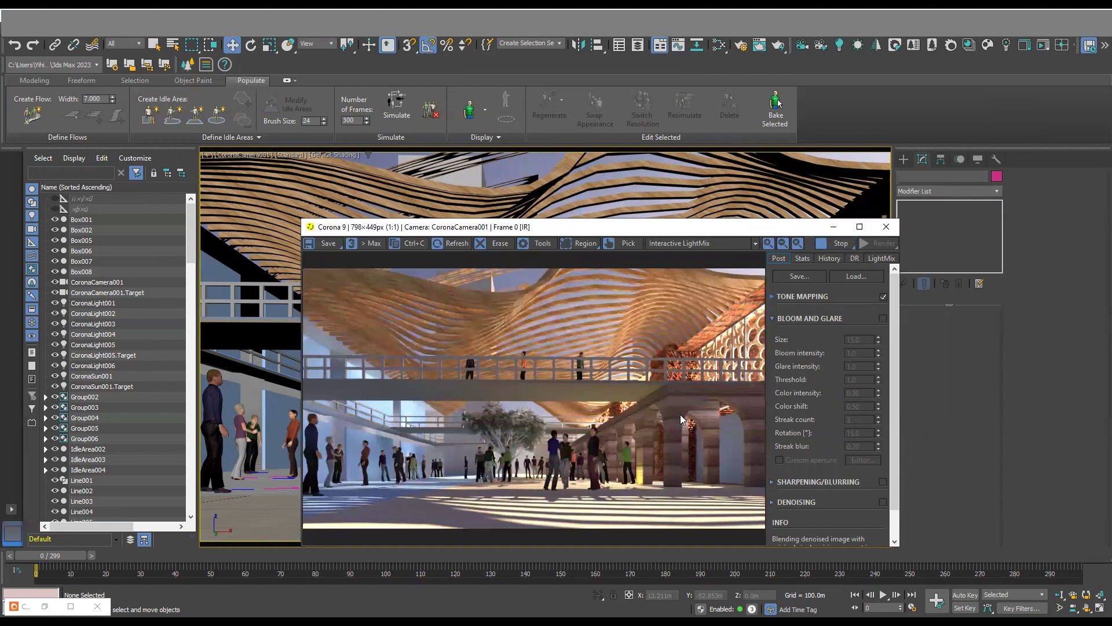
Stop the render, then delete and re-simulate IdleArea003's floor crowd, generating 60 new people.
{"action": "left_click", "coordinate": [834, 248]}
{"action": "left_click", "coordinate": [266, 476]}
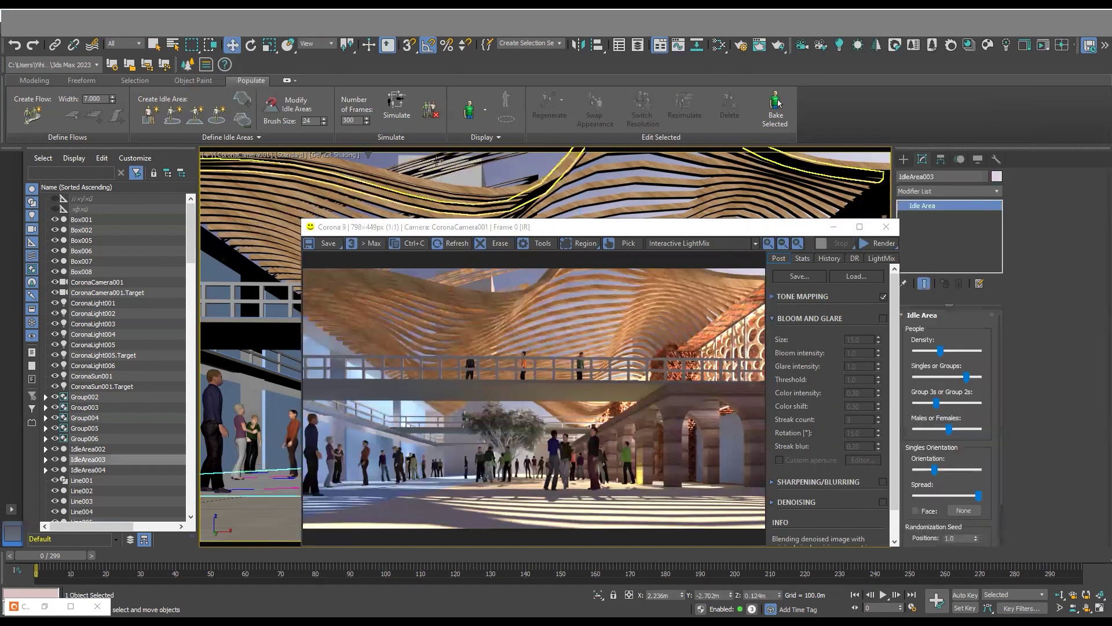
{"action": "left_click", "coordinate": [437, 108]}
{"action": "left_click_drag", "start_coordinate": [486, 112], "coordinate": [495, 155]}
{"action": "left_click", "coordinate": [398, 110]}
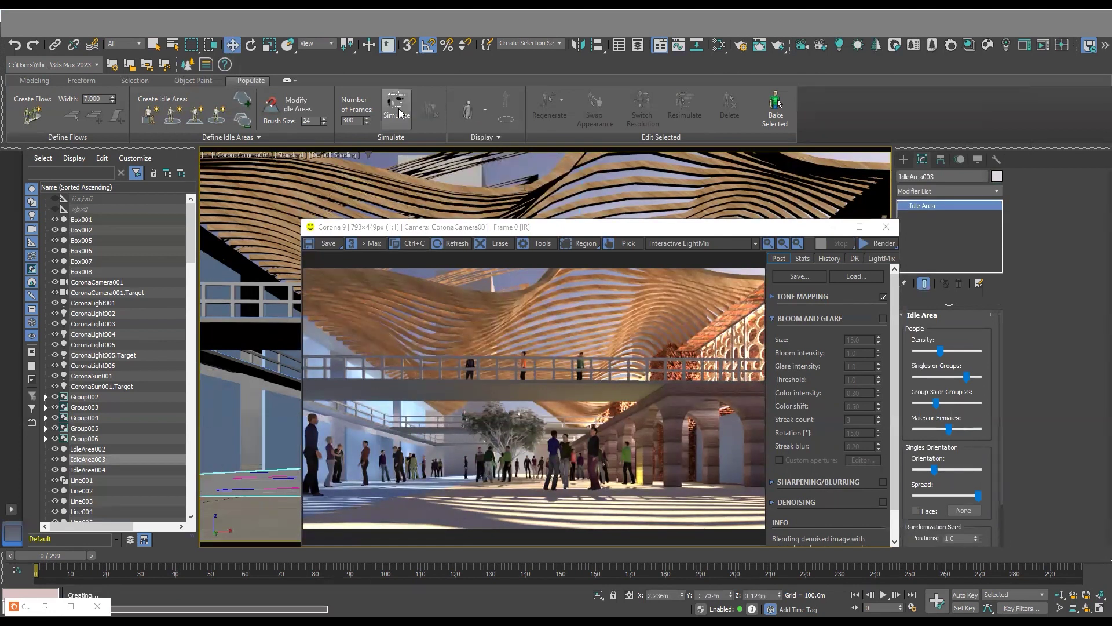
{"action": "left_click", "coordinate": [399, 113]}
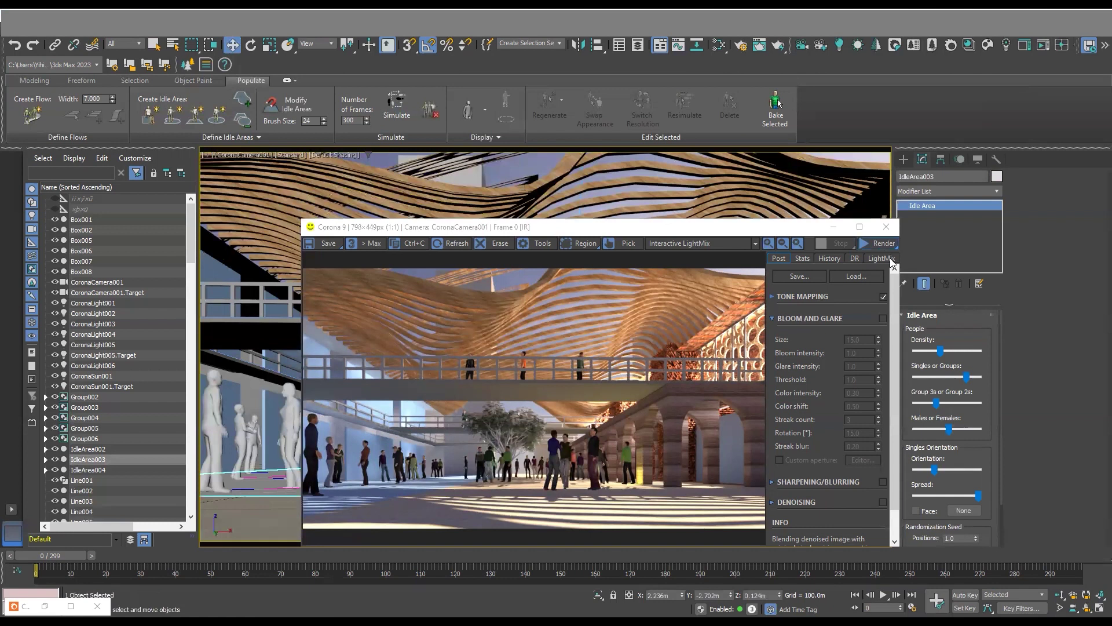
Render the grey, untextured floor crowd in Corona IR, then stop and delete IdleArea003's people.
{"action": "left_click", "coordinate": [878, 258]}
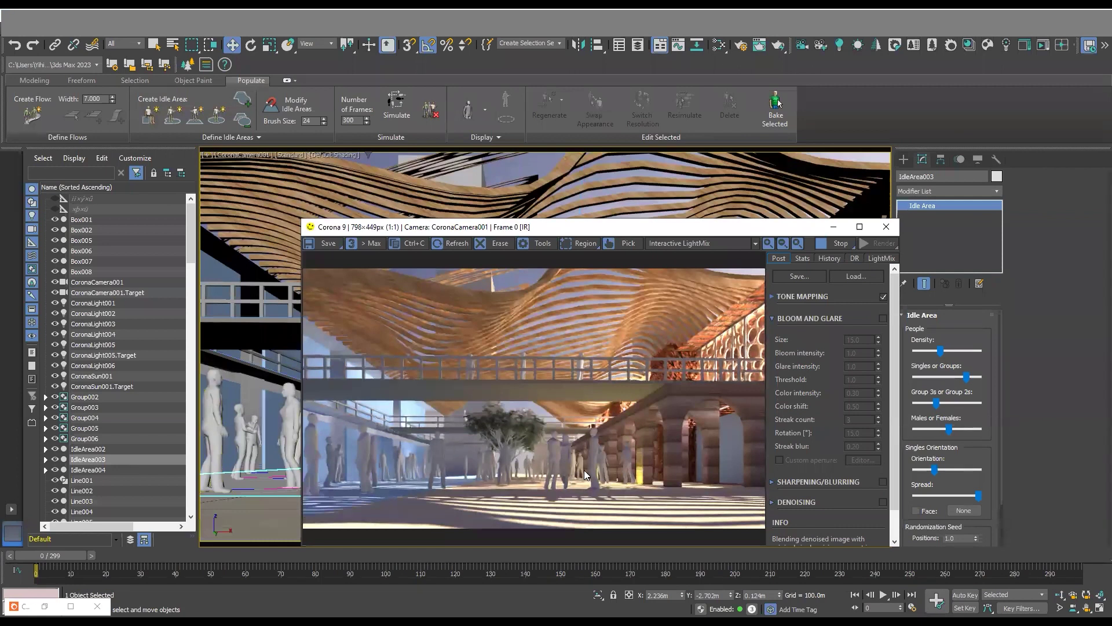
{"action": "scroll", "coordinate": [453, 462], "scroll_direction": "up", "scroll_amount": 2}
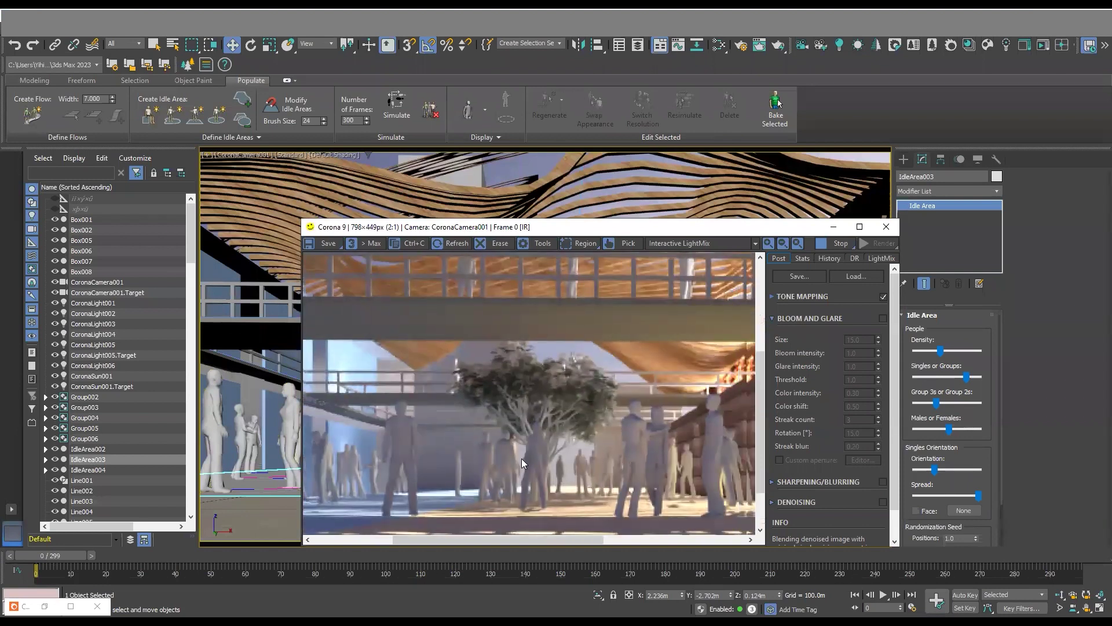
{"action": "scroll", "coordinate": [504, 453], "scroll_direction": "down", "scroll_amount": 1}
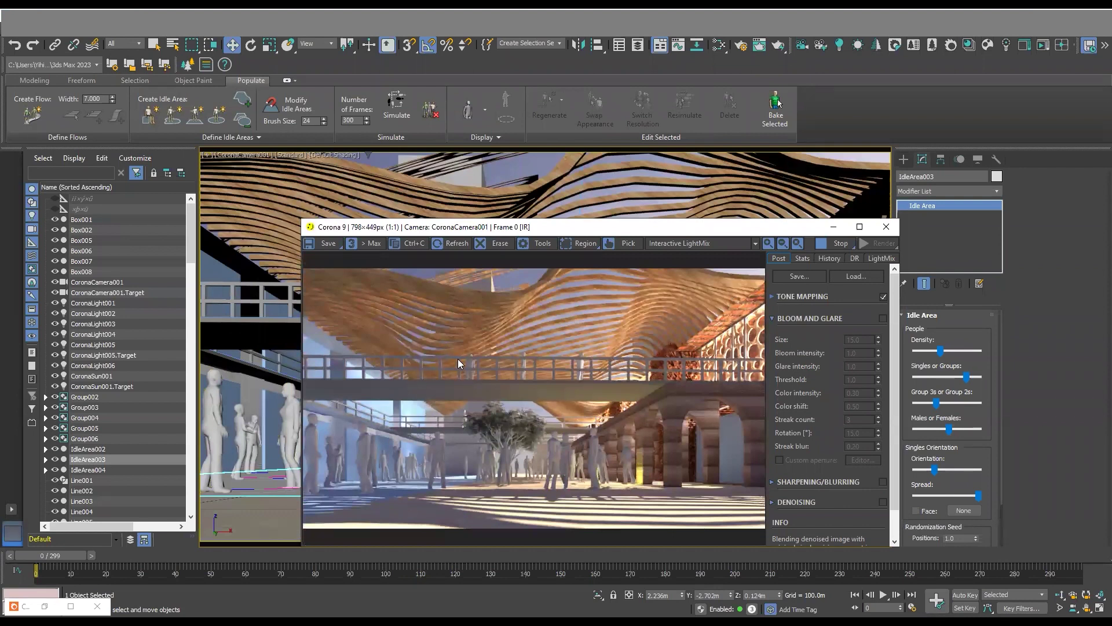
{"action": "left_click", "coordinate": [840, 244]}
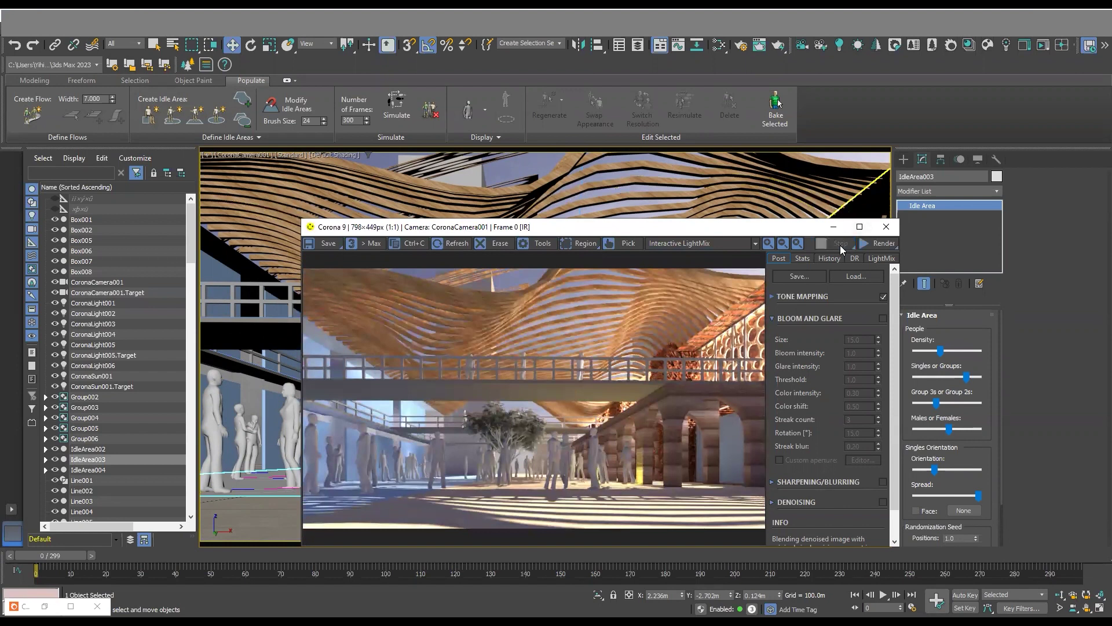
{"action": "left_click", "coordinate": [435, 112]}
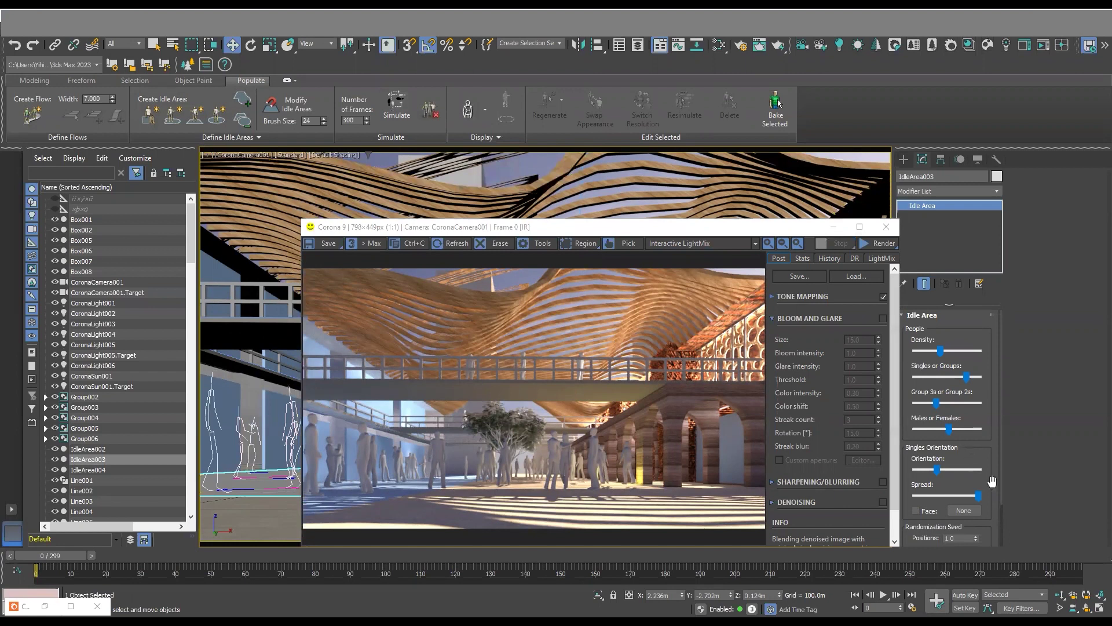
Preview a Corona IR render of the empty atrium floor, stop it, and clear the people again.
{"action": "mouse_move", "coordinate": [994, 476]}
{"action": "left_mouse_down"}
{"action": "mouse_move", "coordinate": [994, 423]}
{"action": "mouse_move", "coordinate": [994, 476]}
{"action": "left_mouse_up"}
{"action": "left_click", "coordinate": [548, 408]}
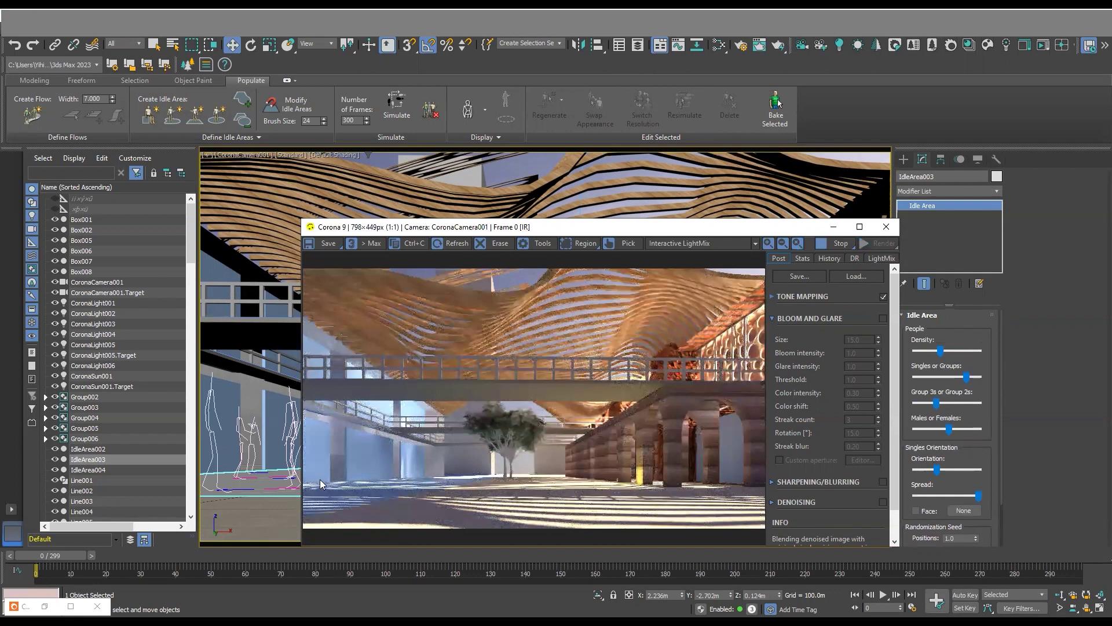
{"action": "scroll", "coordinate": [318, 477], "scroll_direction": "up", "scroll_amount": 1}
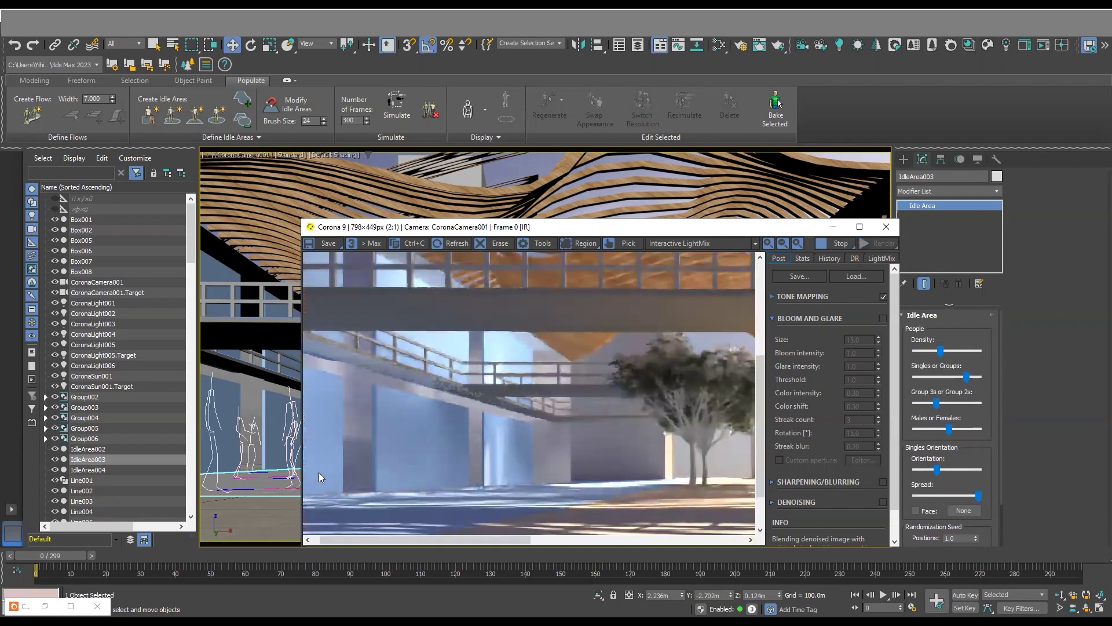
{"action": "scroll", "coordinate": [319, 476], "scroll_direction": "down", "scroll_amount": 1}
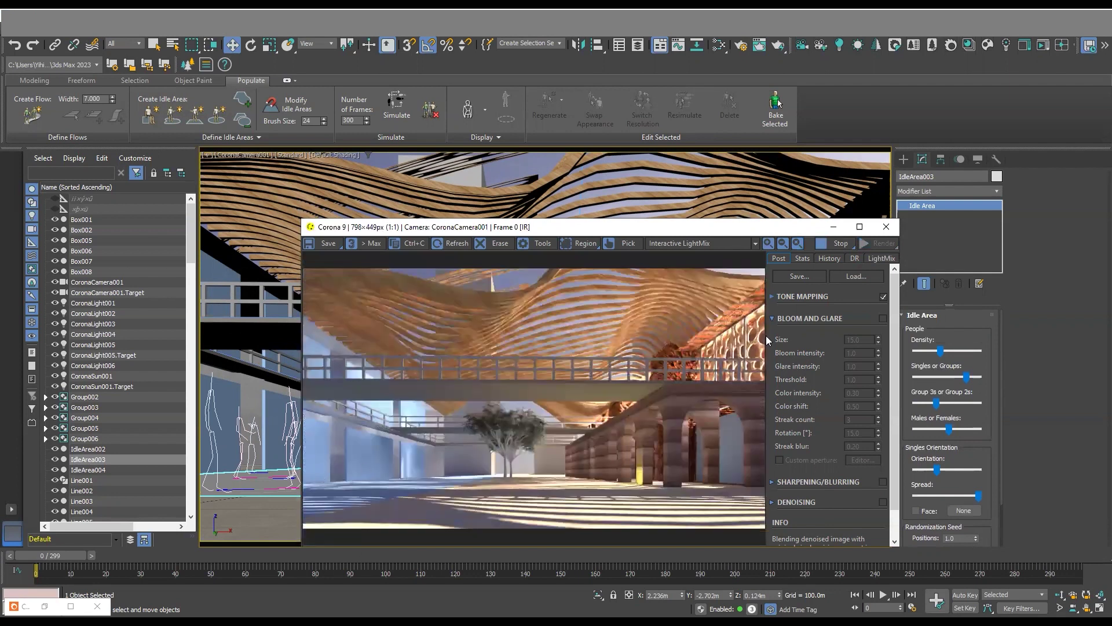
{"action": "left_click", "coordinate": [841, 244]}
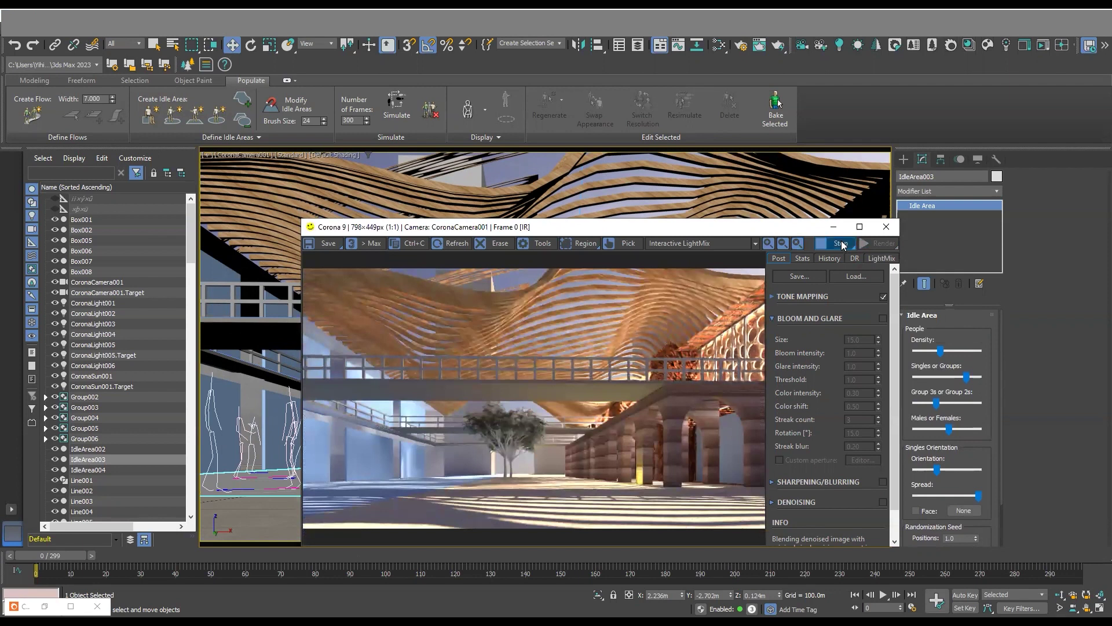
{"action": "left_click", "coordinate": [434, 106]}
{"action": "left_click_drag", "start_coordinate": [469, 108], "coordinate": [496, 173]}
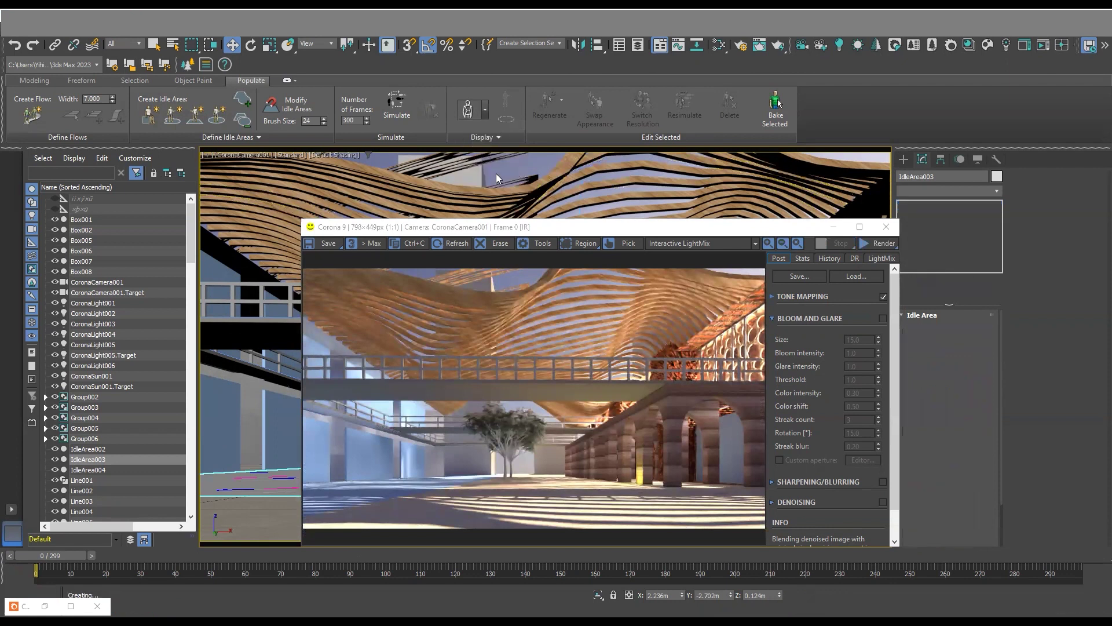